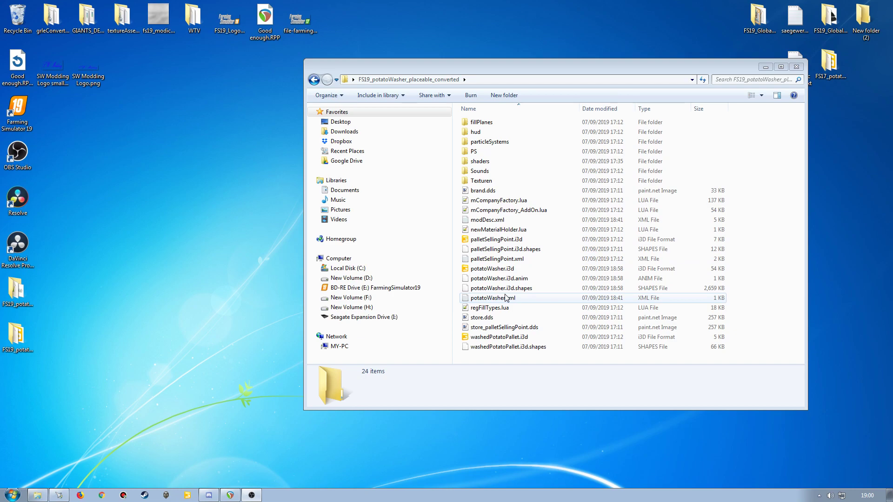
Delete the upper FS19 potato washer folder from the desktop and move the FS17 potato washer zip to the desktop's top icon row.
drag(22, 297, 17, 19)
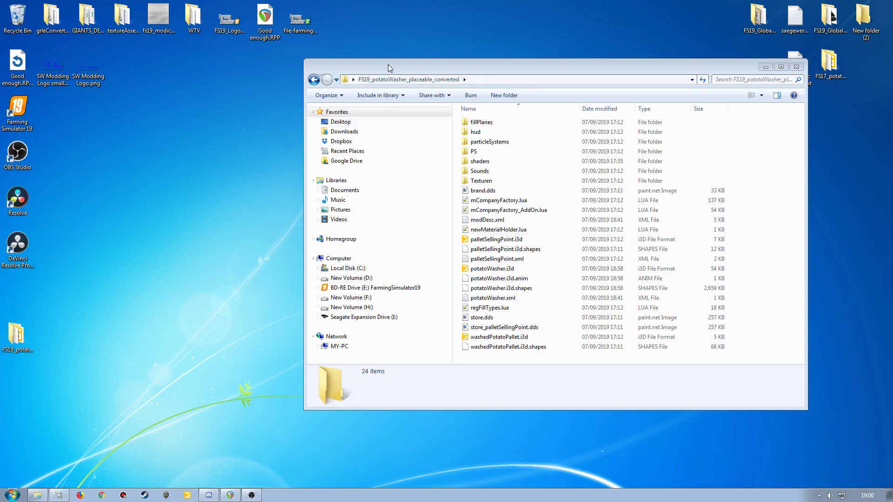
drag(442, 69, 361, 266)
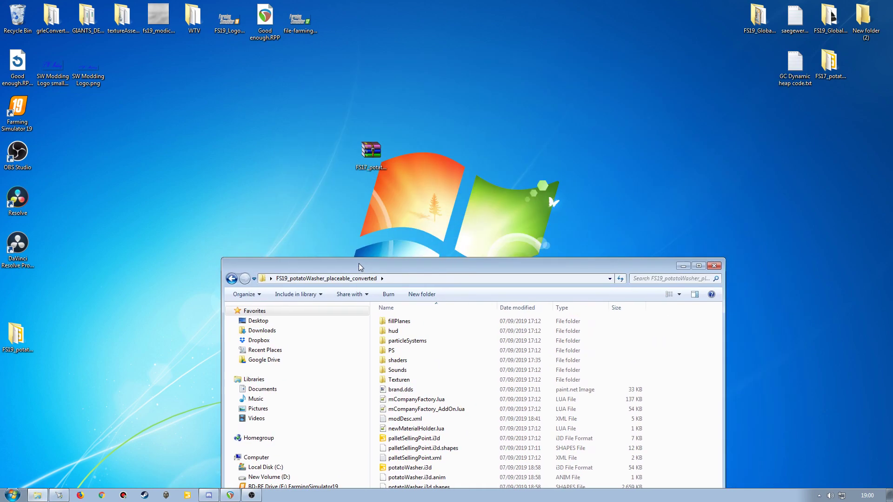
drag(356, 27, 347, 31)
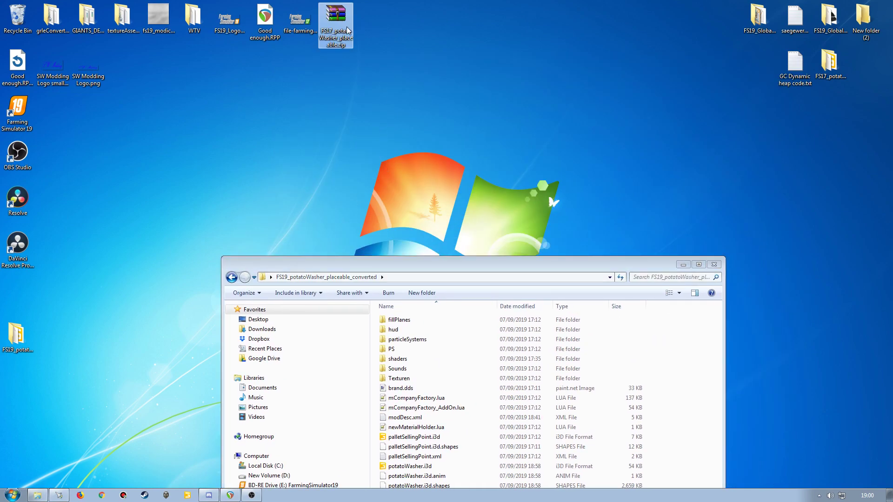
Create a new desktop folder named FS19_otatoWasher_placeable.
drag(378, 265, 413, 83)
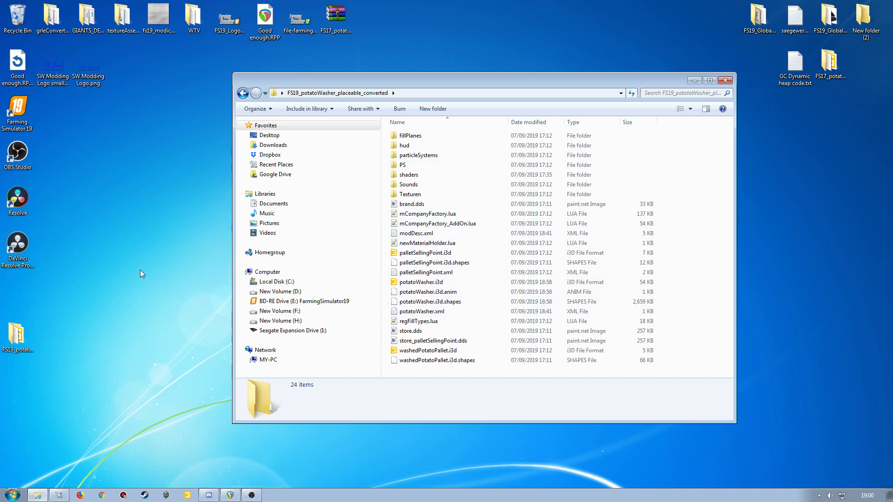
drag(382, 80, 523, 75)
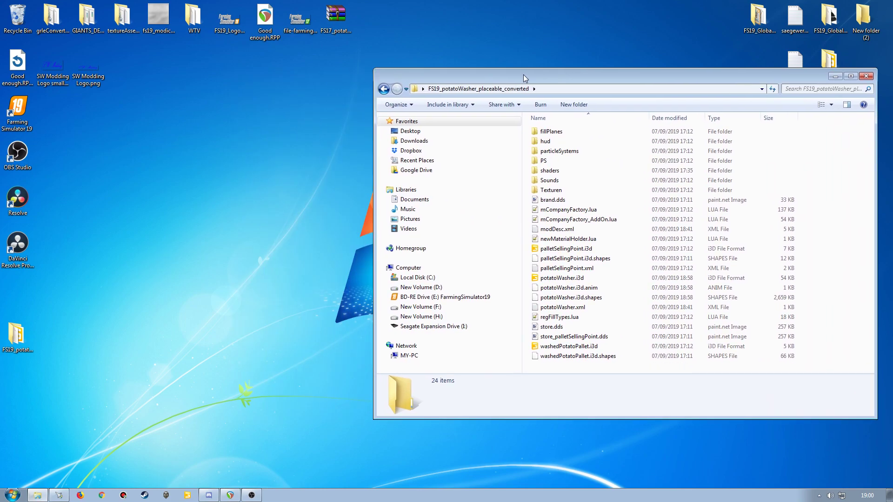
right_click(184, 211)
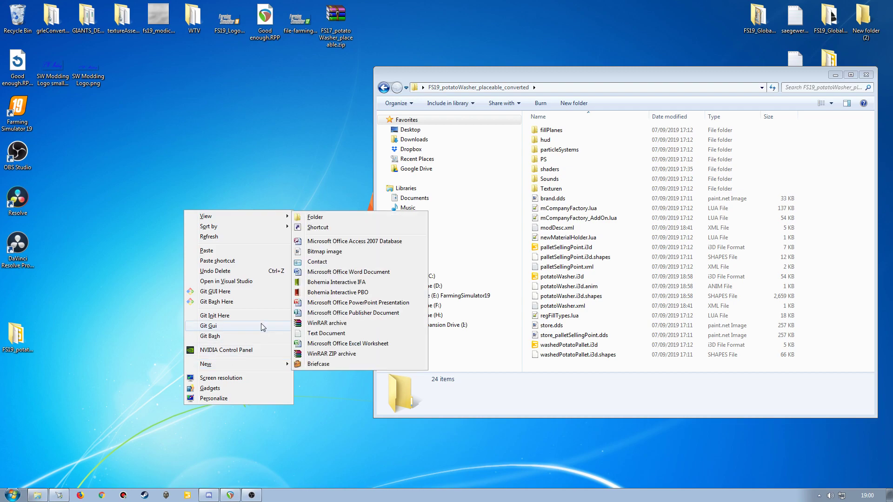
mouse_move(239, 365)
click(312, 219)
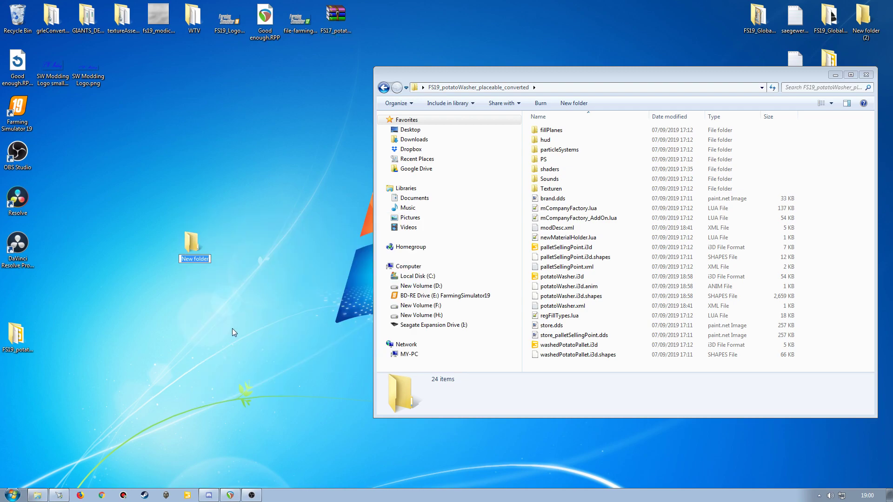
text(FS19_otatoWasher_placeable)
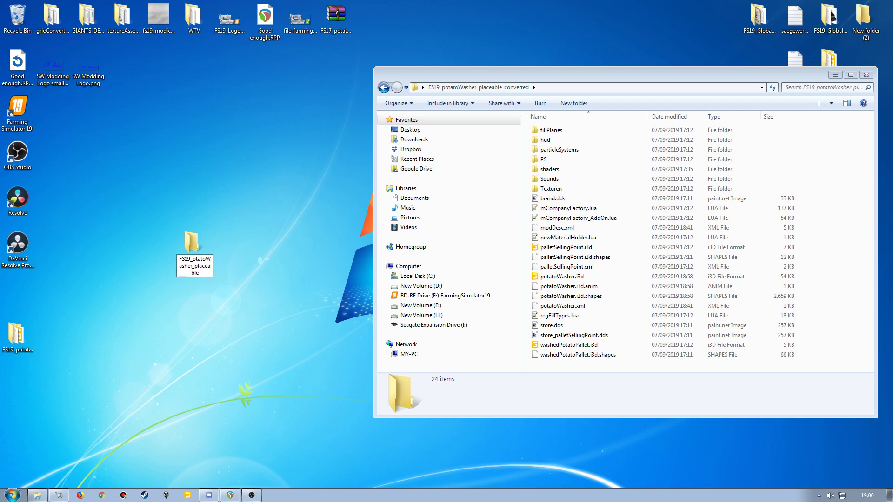
key(Return)
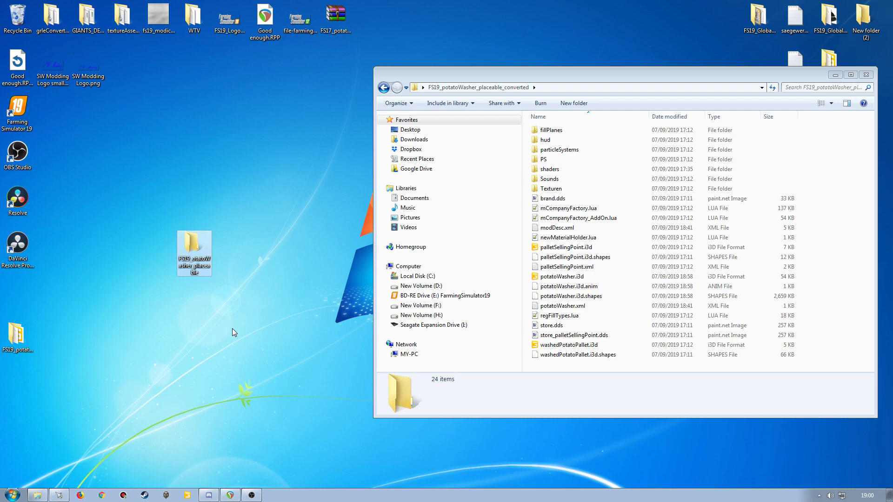
Open potatoWasher.i3d from the converted mod folder in GIANTS Editor and enlarge the 3D view by shrinking the console.
double_click(558, 277)
click(446, 306)
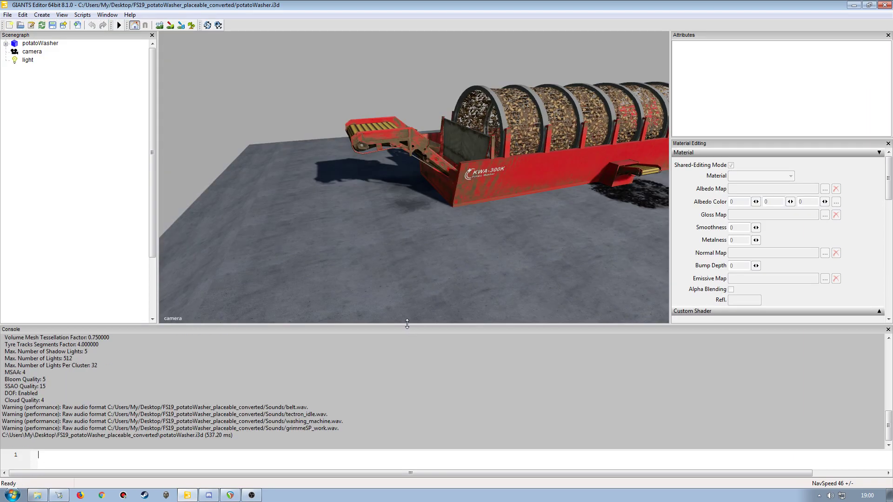
drag(407, 324, 408, 378)
Examine the yellow slatted conveyor belt at the end of the potato washer and its position relative to the drum.
scroll(408, 353, up, 10)
alt+drag(417, 238, 364, 268)
scroll(340, 274, down, 5)
scroll(364, 265, up, 3)
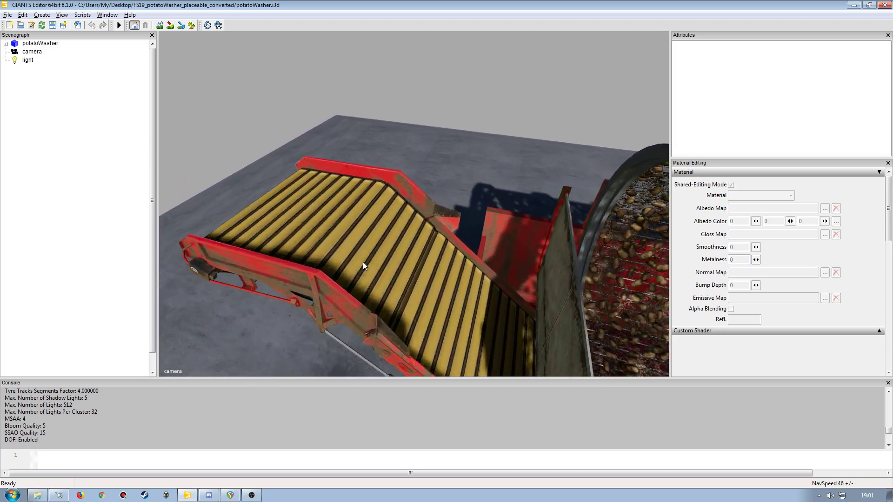
scroll(363, 260, up, 3)
scroll(367, 286, up, 3)
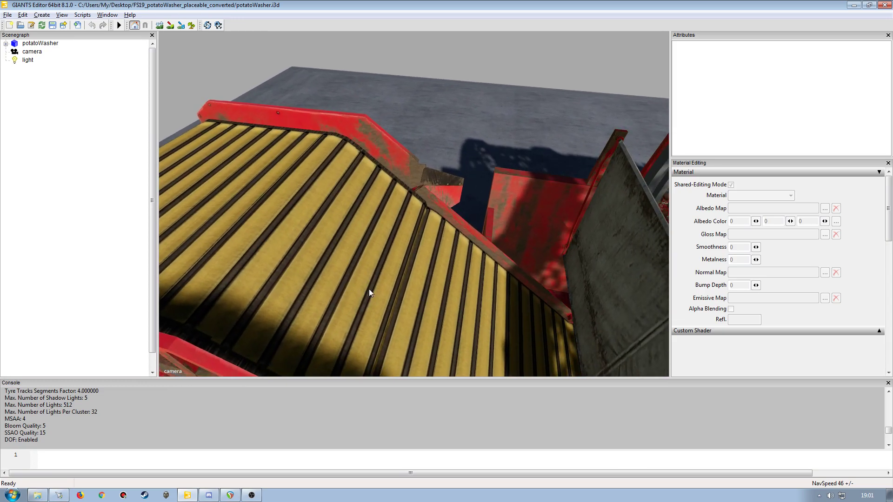
alt+drag(369, 289, 355, 285)
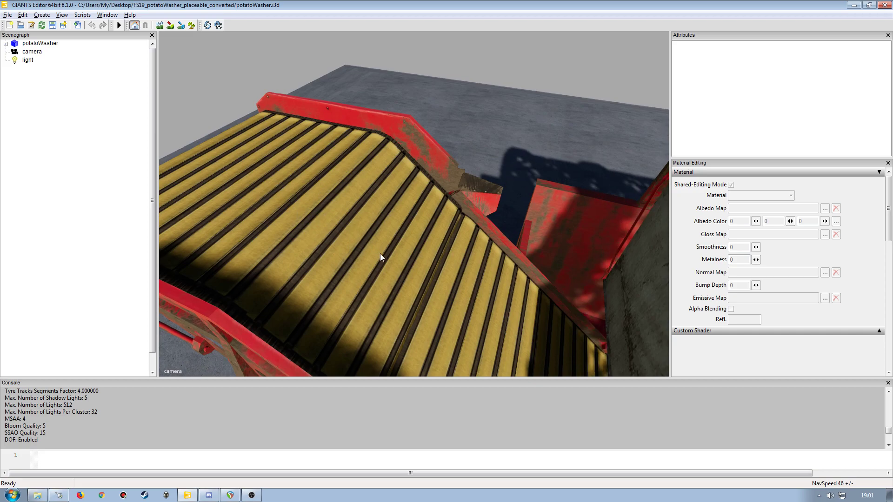
alt+drag(429, 302, 325, 259)
scroll(416, 199, down, 5)
scroll(509, 209, up, 5)
scroll(441, 231, down, 6)
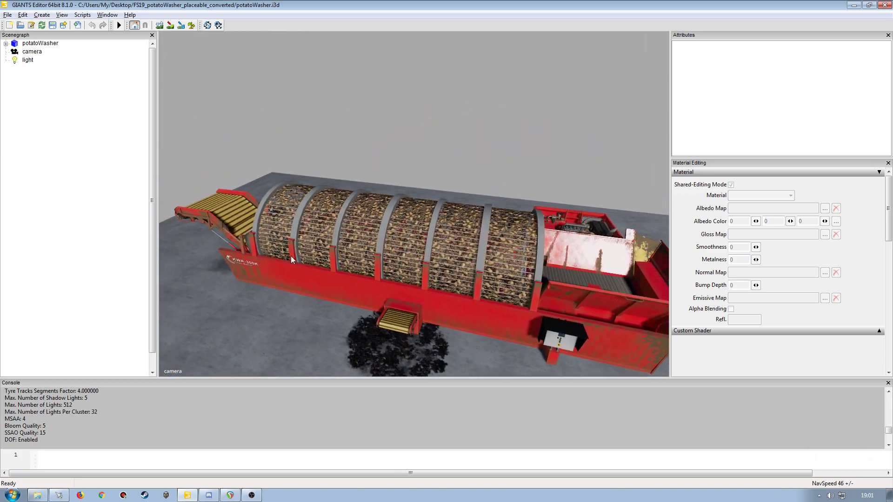
Select the small side conveyor's topBelt and examine its material and custom shader settings.
drag(158, 246, 297, 244)
scroll(293, 279, up, 8)
scroll(295, 270, down, 5)
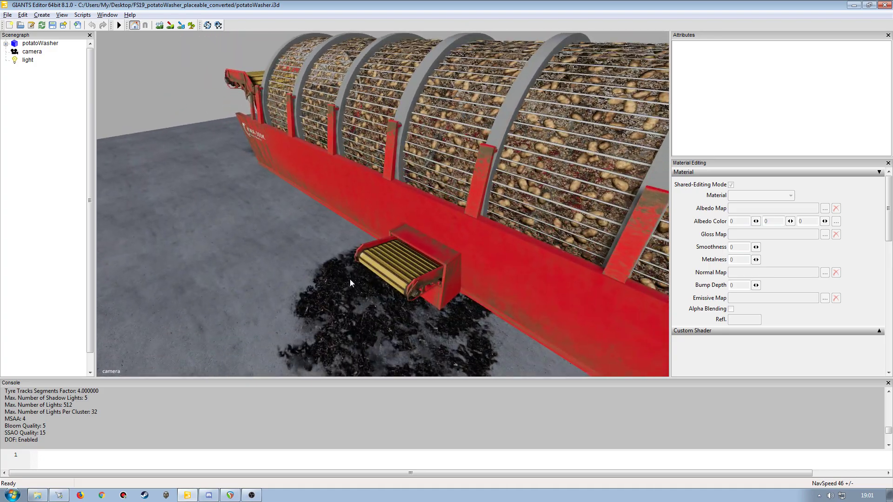
click(381, 270)
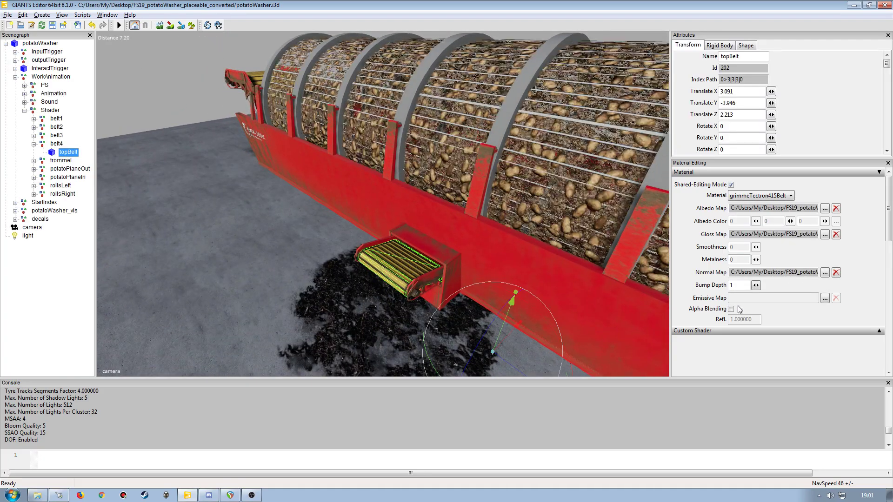
click(879, 331)
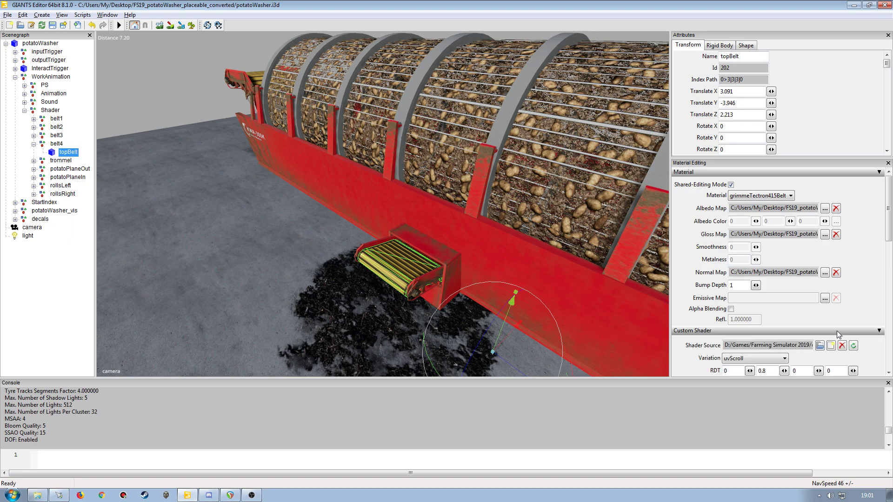
scroll(889, 236, down, 4)
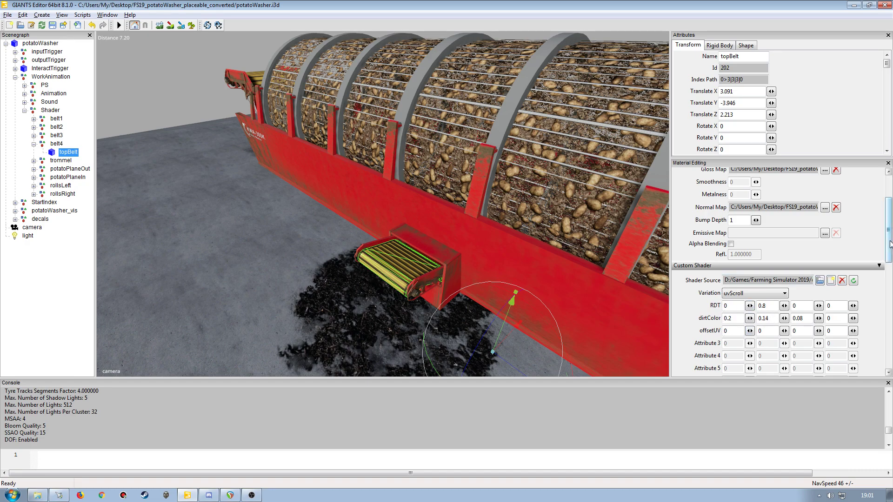
drag(889, 244, 880, 201)
Select the trommel drum and examine its material and custom shader settings.
alt+drag(476, 280, 419, 274)
scroll(393, 254, down, 3)
scroll(420, 232, up, 5)
click(420, 278)
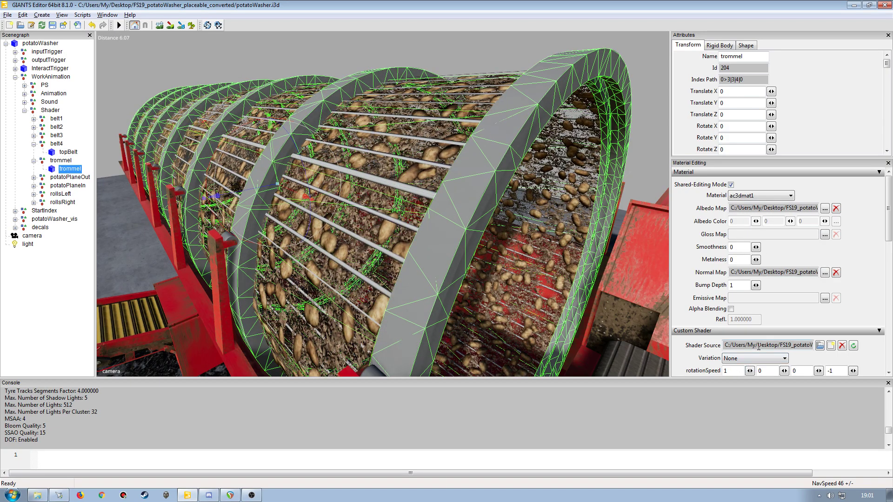
scroll(461, 274, down, 5)
Deselect the drum and examine the potato textures inside it from the open end.
alt+drag(479, 269, 453, 279)
click(50, 282)
scroll(267, 266, up, 6)
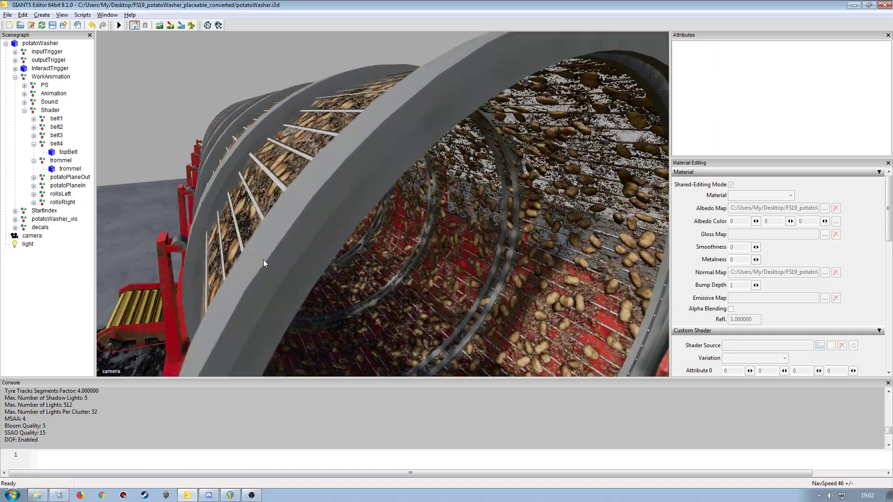
alt+drag(269, 257, 308, 219)
scroll(296, 280, down, 6)
scroll(294, 271, up, 3)
scroll(294, 273, up, 4)
scroll(333, 249, down, 4)
scroll(339, 232, up, 6)
scroll(310, 214, down, 4)
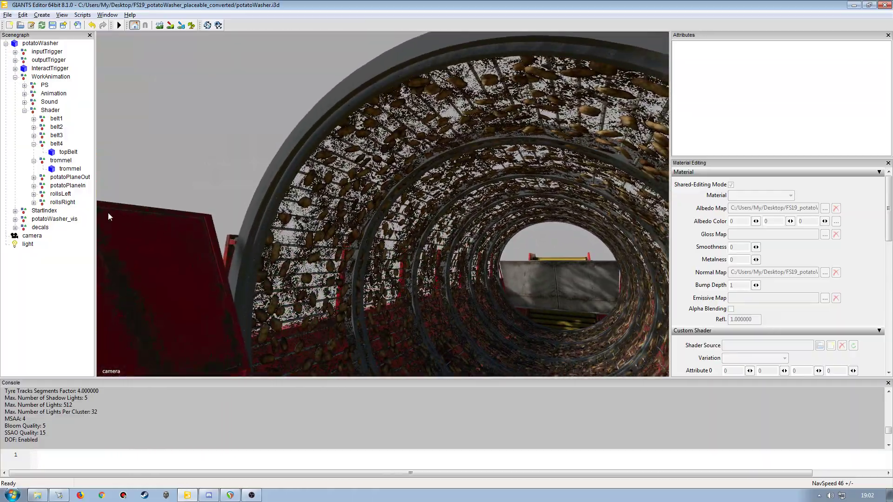
Widen the scene hierarchy, then select potatoplane_out under potatoPlaneOut and inspect its shader and extent around the drum.
drag(95, 207, 123, 207)
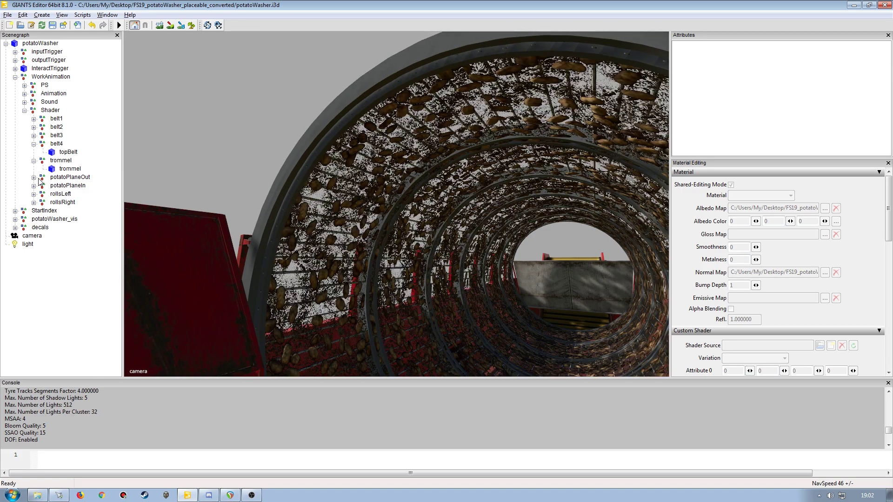
click(34, 177)
click(70, 185)
scroll(350, 220, up, 3)
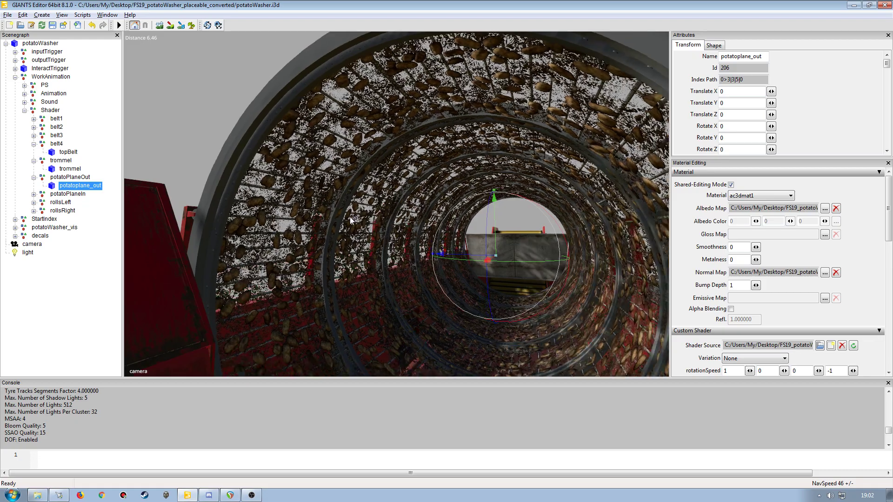
alt+drag(350, 220, 490, 291)
scroll(490, 291, down, 5)
scroll(407, 254, up, 2)
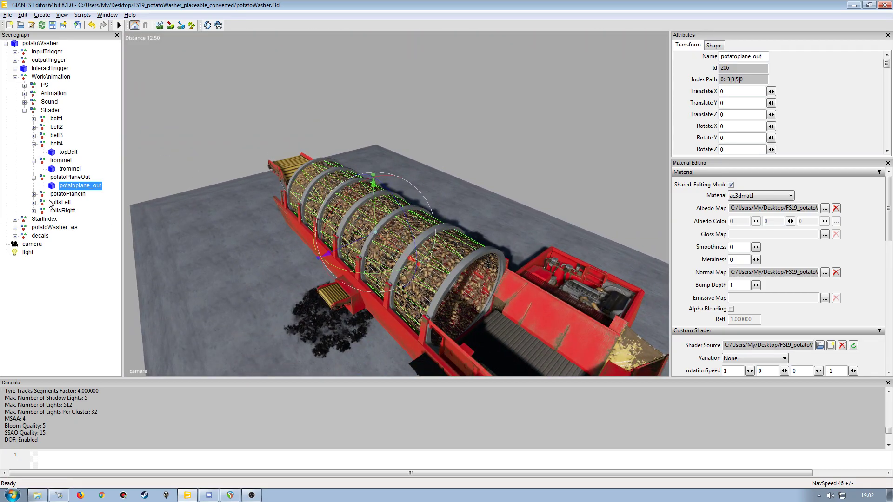
Select potatoplane_in under potatoPlaneIn and examine its potato texture up close from inside the drum.
click(33, 194)
click(77, 202)
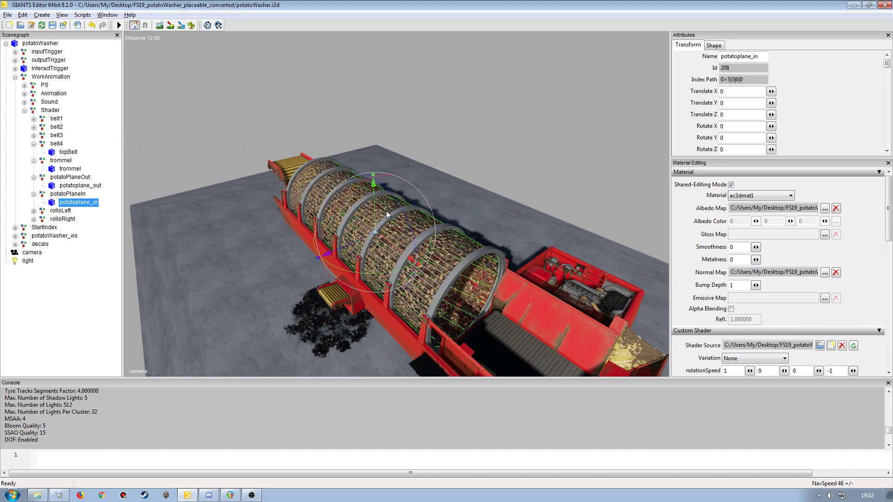
scroll(434, 250, up, 8)
scroll(388, 217, up, 2)
alt+drag(385, 210, 325, 216)
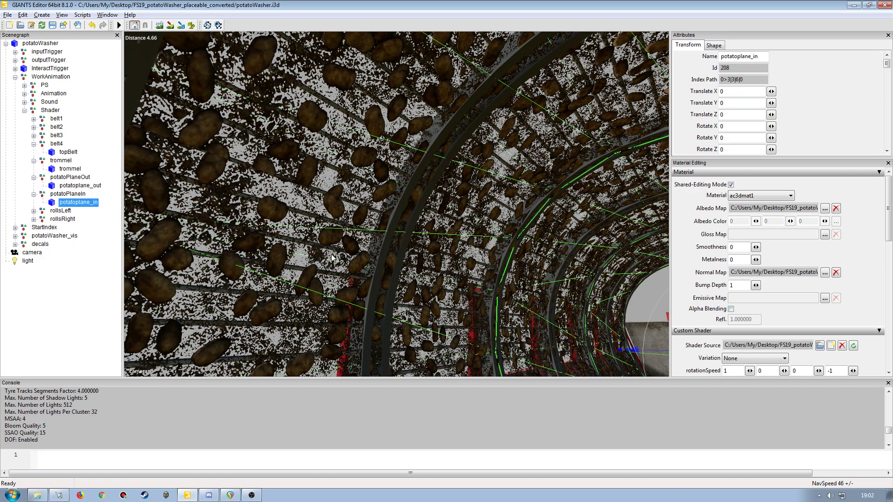
Toggle alpha blending on and off for the potatoplane_in material to compare how the potato texture renders.
click(730, 310)
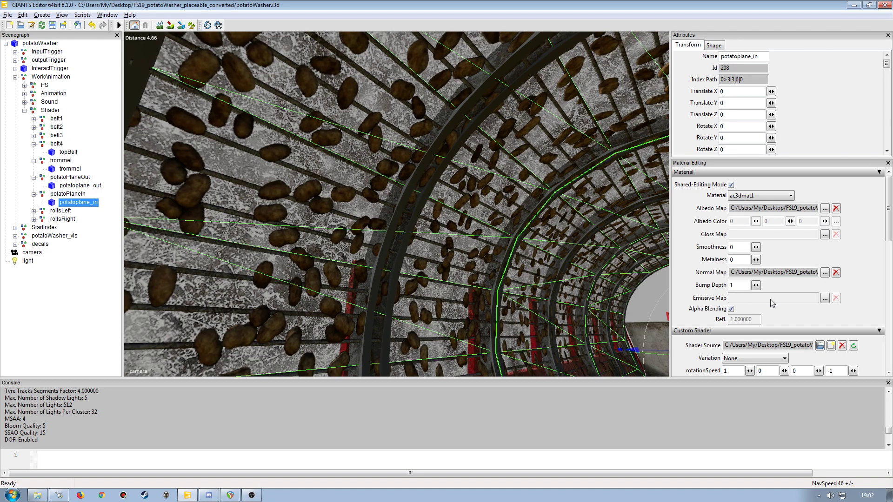
click(730, 309)
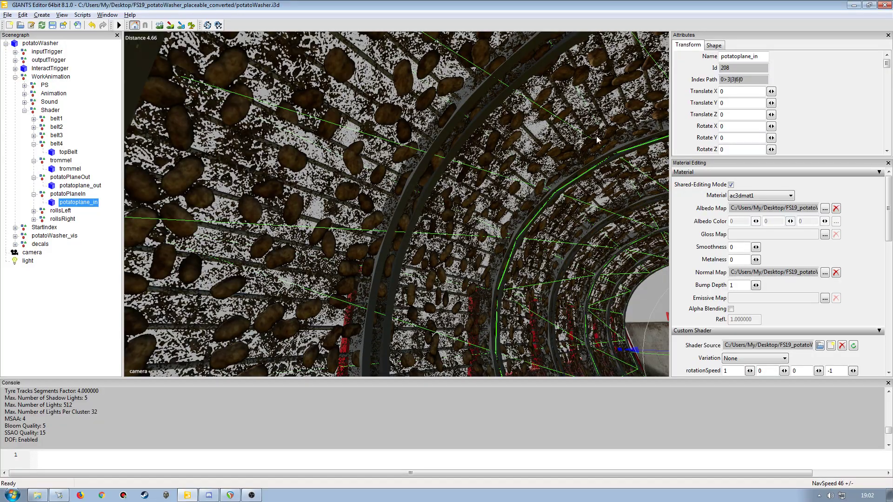
alt+drag(453, 164, 296, 110)
scroll(468, 193, down, 5)
scroll(468, 177, up, 4)
scroll(418, 175, up, 4)
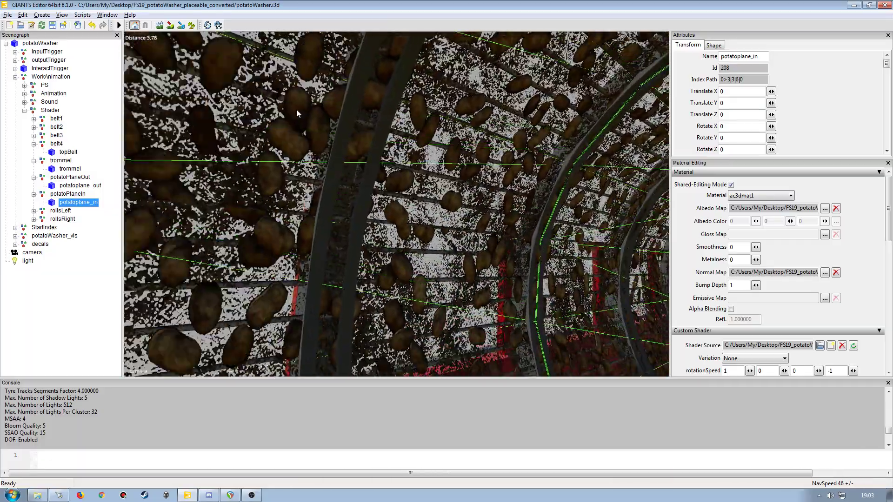
click(731, 309)
alt+drag(320, 190, 276, 149)
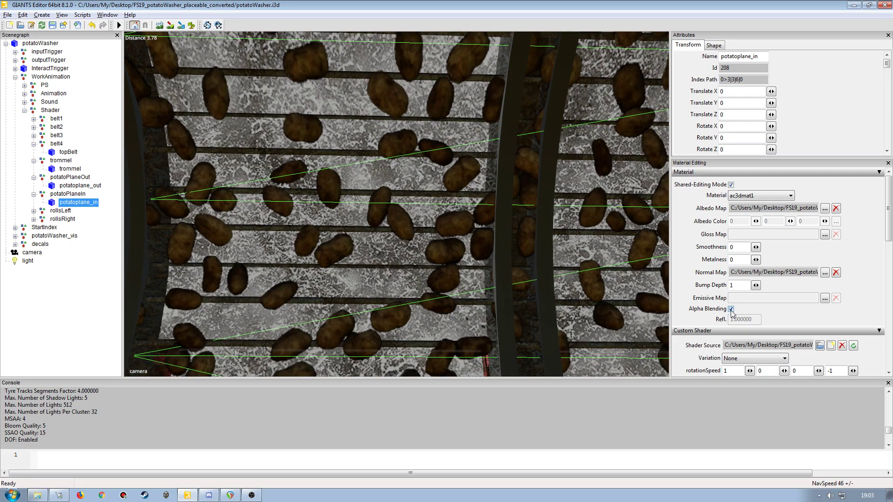
click(731, 309)
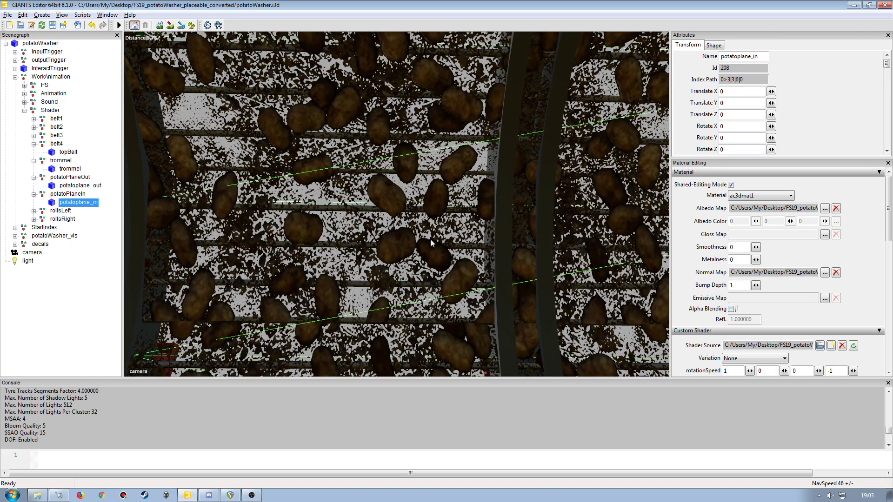
Examine the whole potato washer from outside, including the drum, side belt and end conveyor.
alt+drag(338, 195, 493, 237)
scroll(483, 242, down, 6)
scroll(507, 235, down, 4)
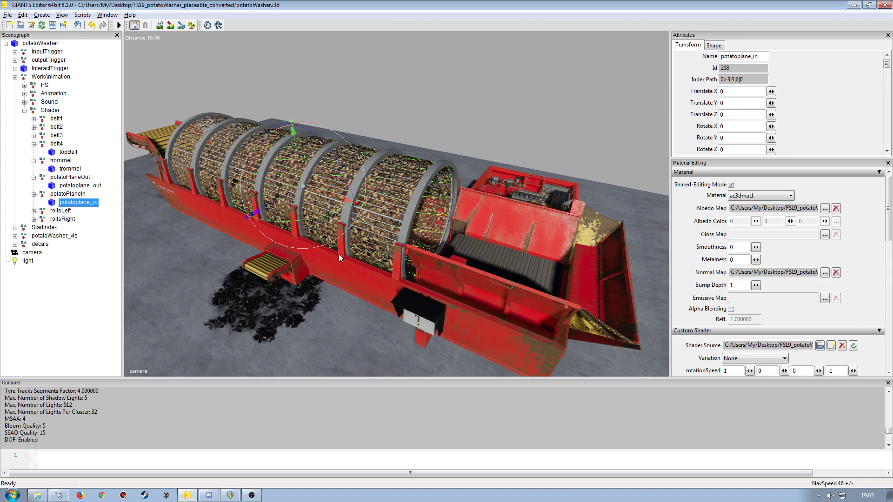
alt+drag(343, 213, 337, 260)
scroll(425, 275, up, 6)
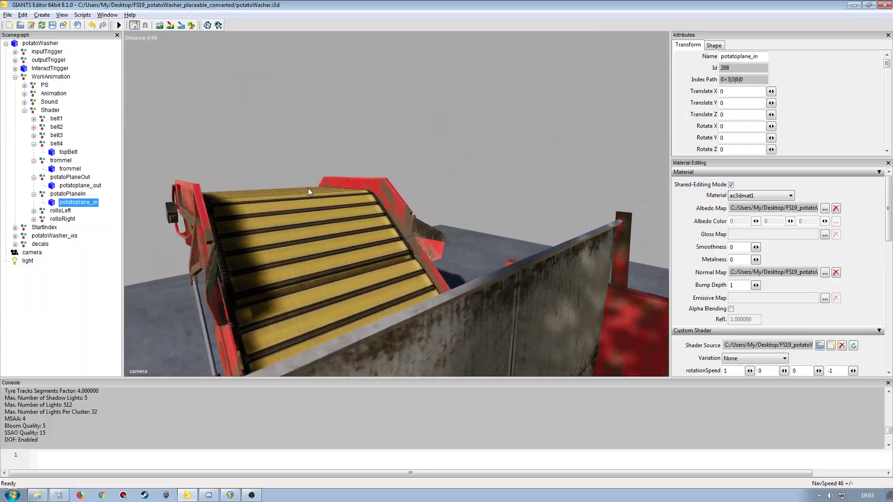
scroll(299, 214, down, 8)
scroll(374, 224, up, 5)
scroll(410, 226, up, 3)
scroll(362, 263, down, 4)
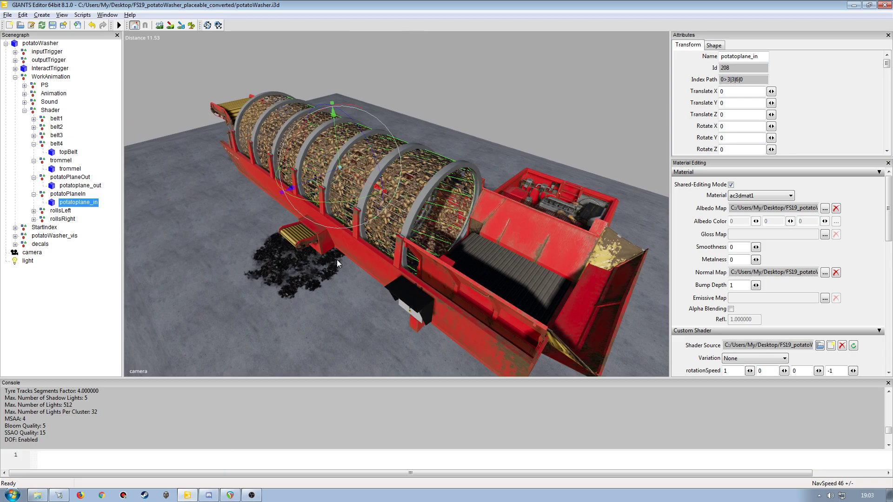
scroll(337, 258, up, 3)
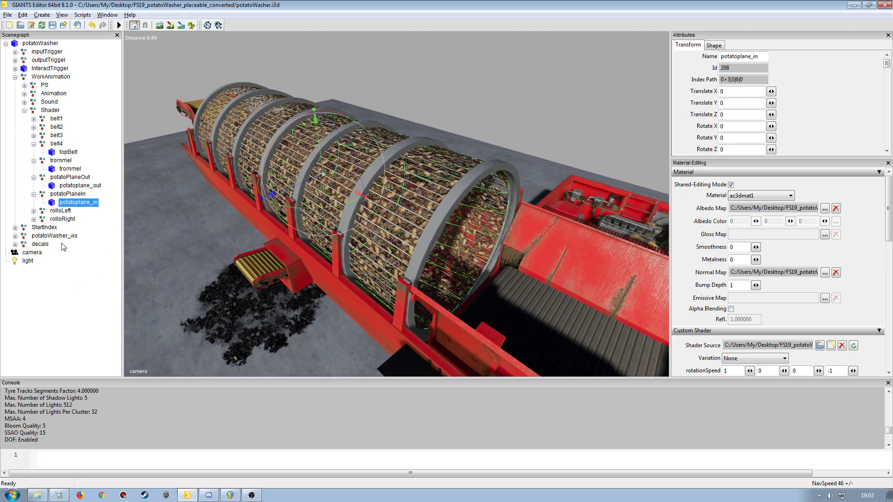
Collapse the Shader, WorkAnimation and potatoWasher groups in the scene hierarchy and save the scene.
click(34, 194)
click(34, 177)
click(34, 160)
click(33, 143)
click(25, 111)
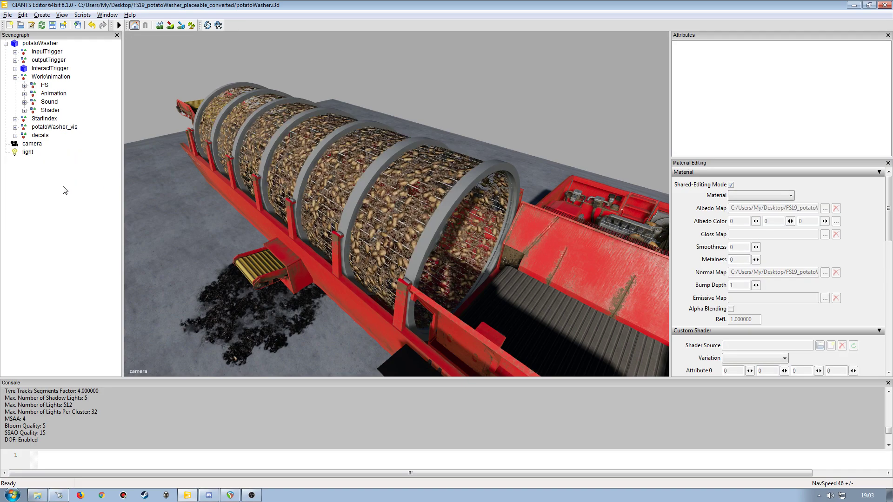
click(15, 77)
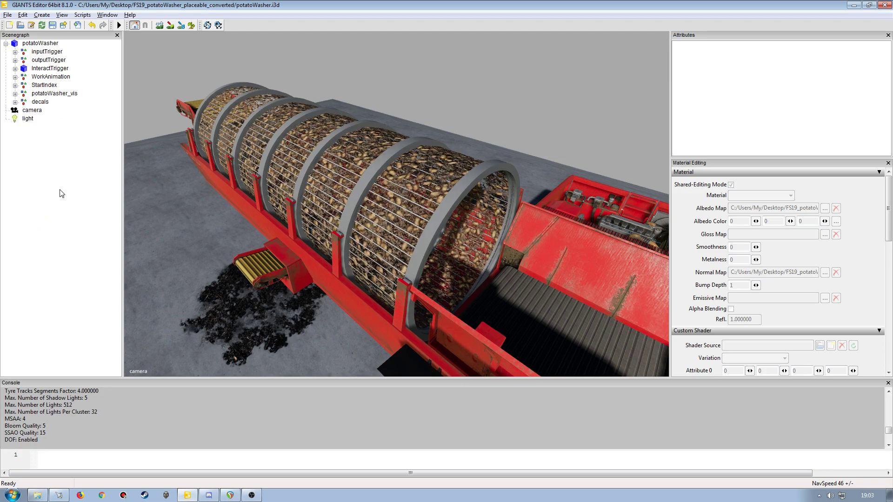
click(6, 44)
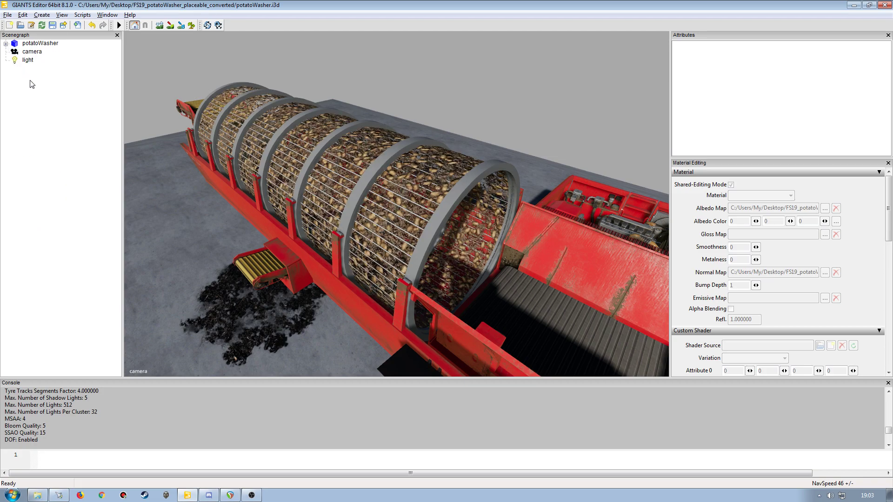
click(53, 25)
Copy the base name of potatoWasher.i3d from the FS19_potatoWasher_placeable_converted folder in Windows Explorer, then return to GIANTS Editor.
click(853, 6)
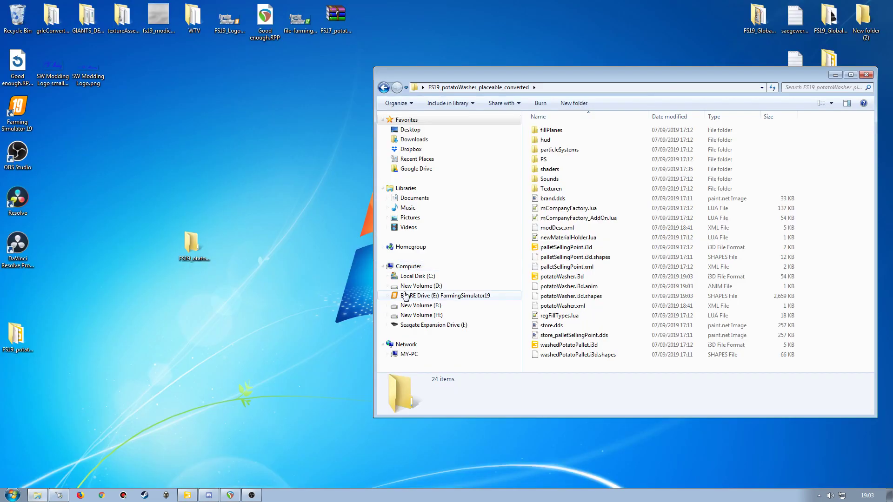
click(560, 278)
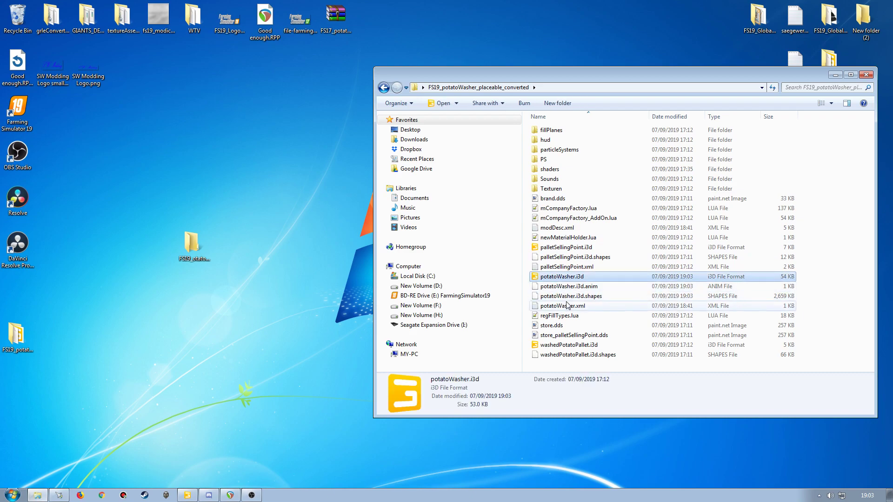
click(560, 278)
key(ctrl+c)
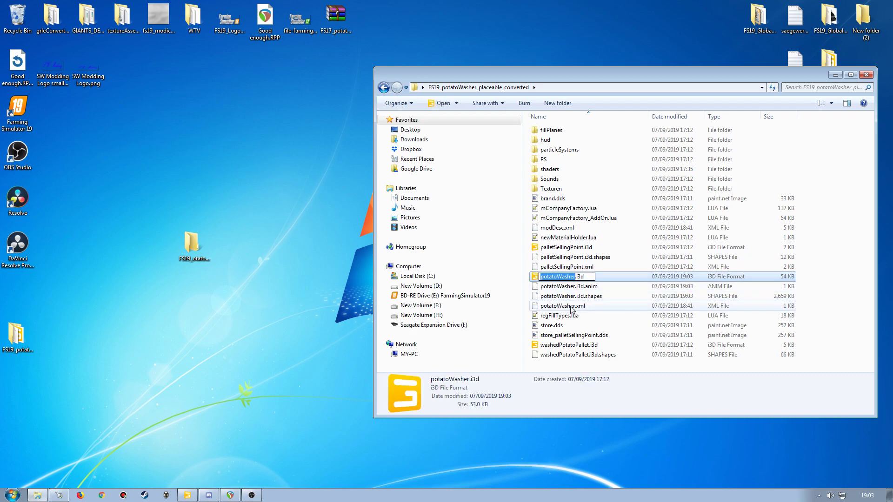
click(187, 495)
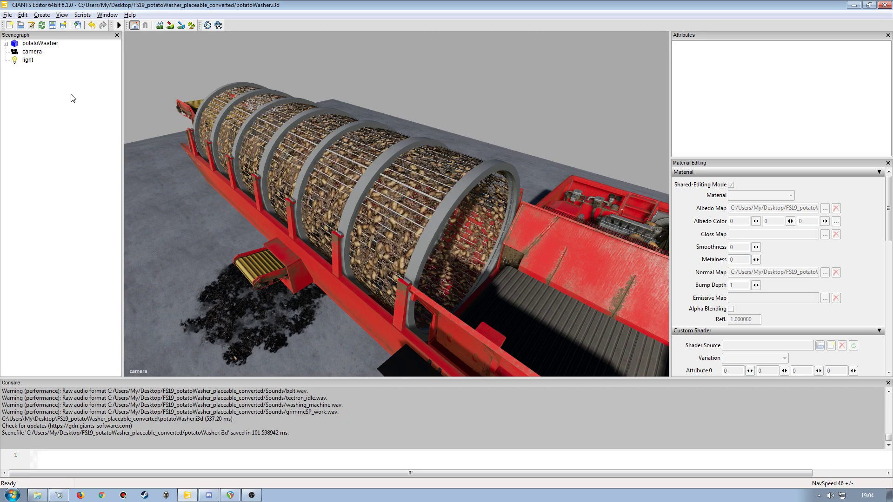
Export the whole scene with its files as potatoWasher into the desktop folder FS19_otatoWasher_placeable, keeping the directory structure, and close the editor.
click(7, 14)
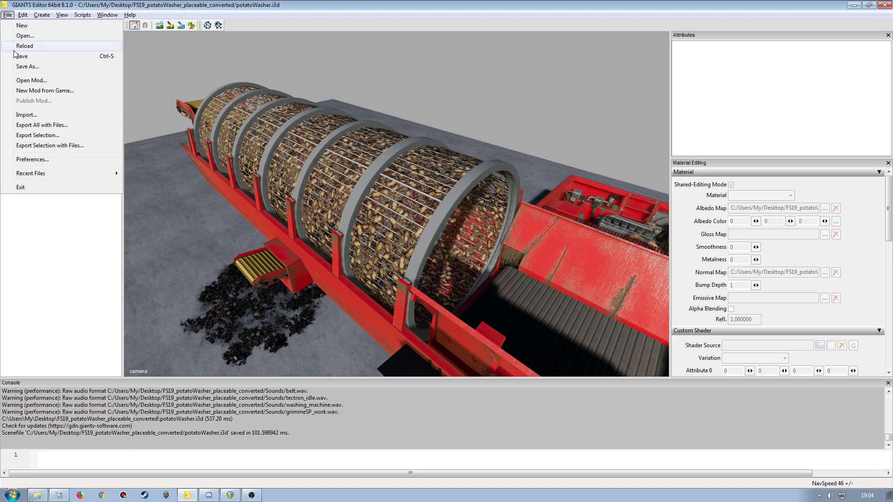
click(43, 125)
click(53, 82)
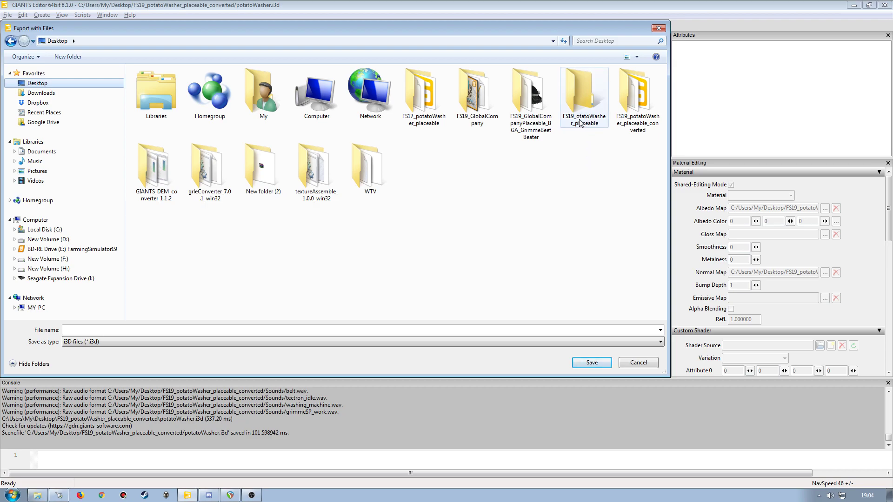
double_click(580, 96)
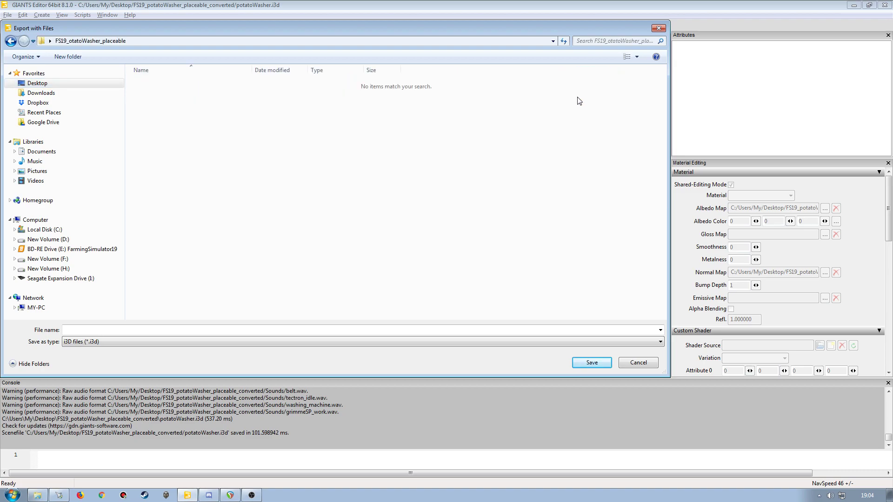
key(ctrl+v)
click(582, 362)
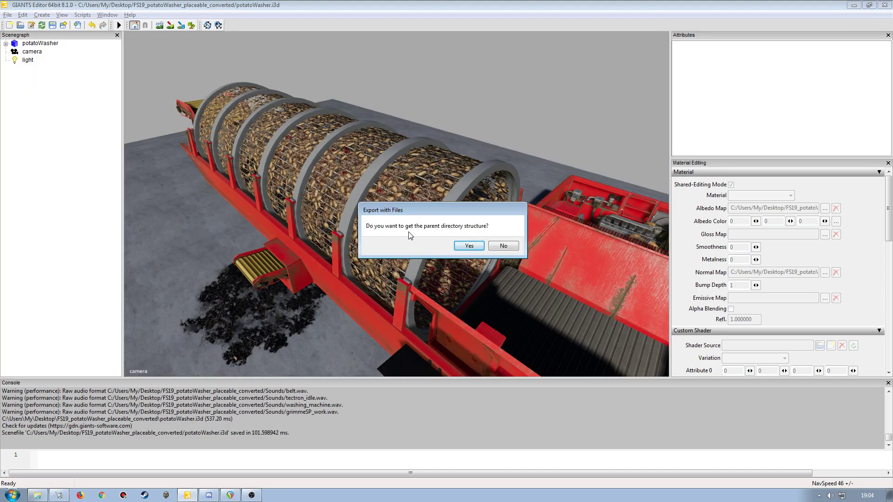
click(503, 245)
click(469, 246)
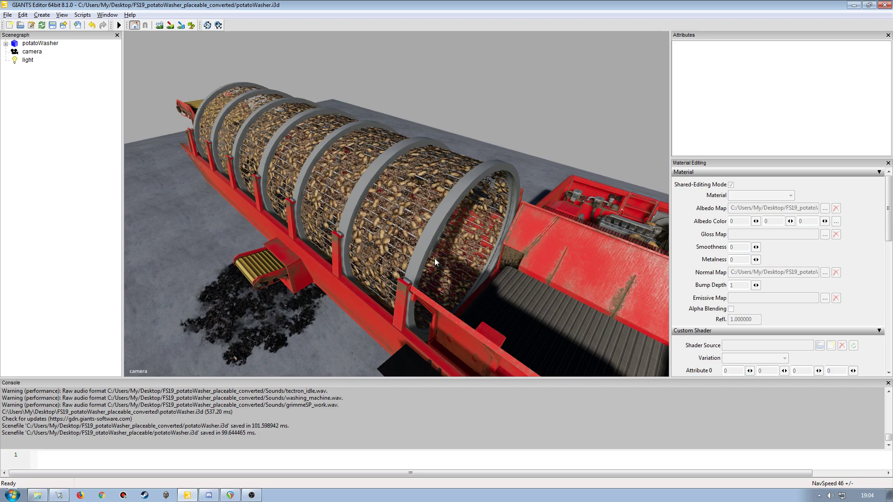
click(884, 5)
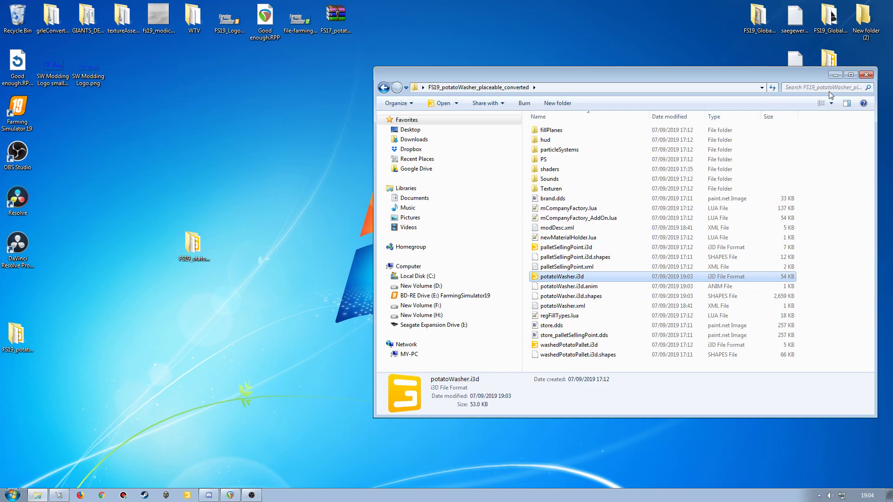
Close the converted folder's window, move the export folder to the middle of the desktop and rename it FS19_potatoWasher_placeable.
click(866, 74)
click(195, 246)
drag(194, 246, 405, 202)
click(406, 222)
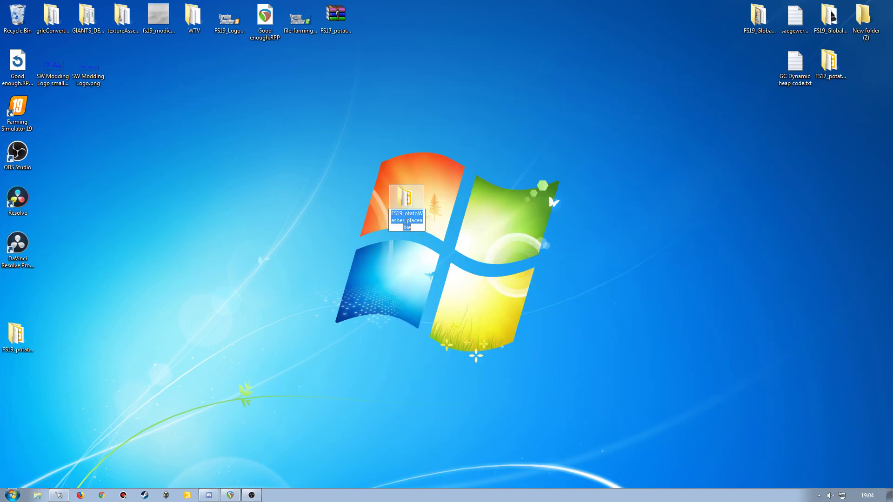
click(404, 213)
text(p)
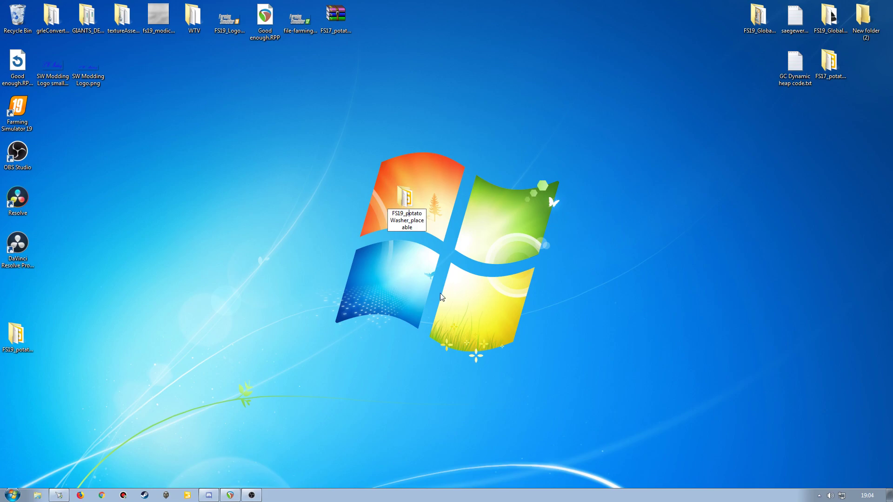
key(Return)
Open the FS19_potatoWasher_placeable folder and check the exported contents of its shaders, Texturen and Sounds subfolders.
double_click(402, 206)
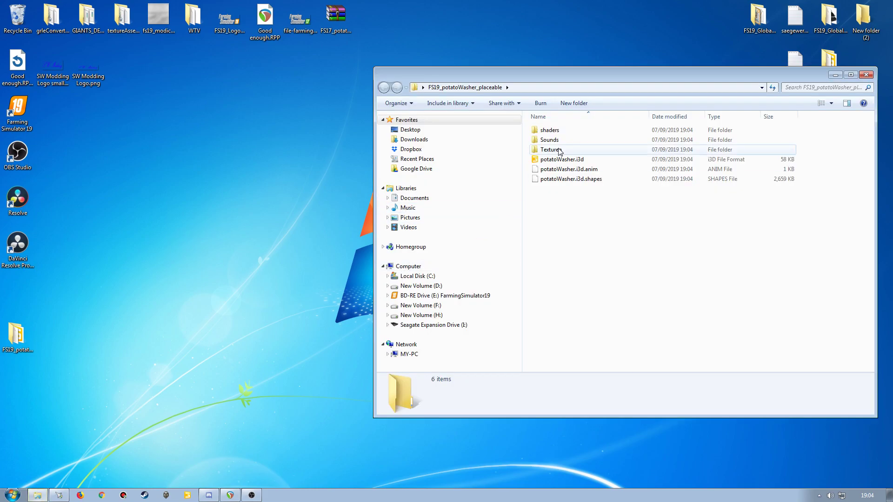
drag(570, 76, 353, 105)
click(345, 159)
double_click(344, 160)
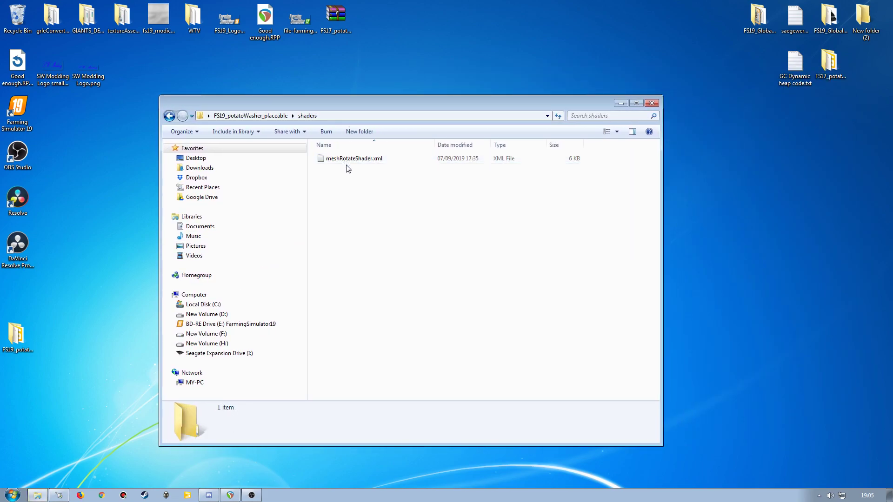
key(BackSpace)
double_click(339, 178)
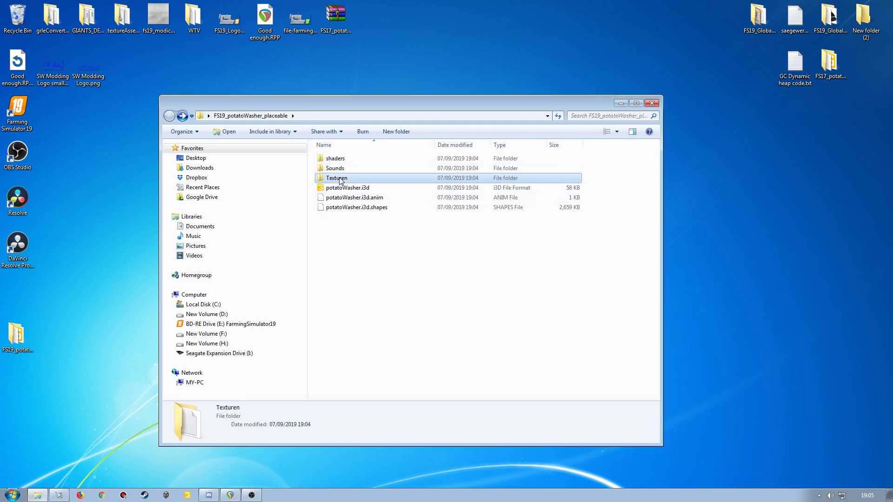
key(BackSpace)
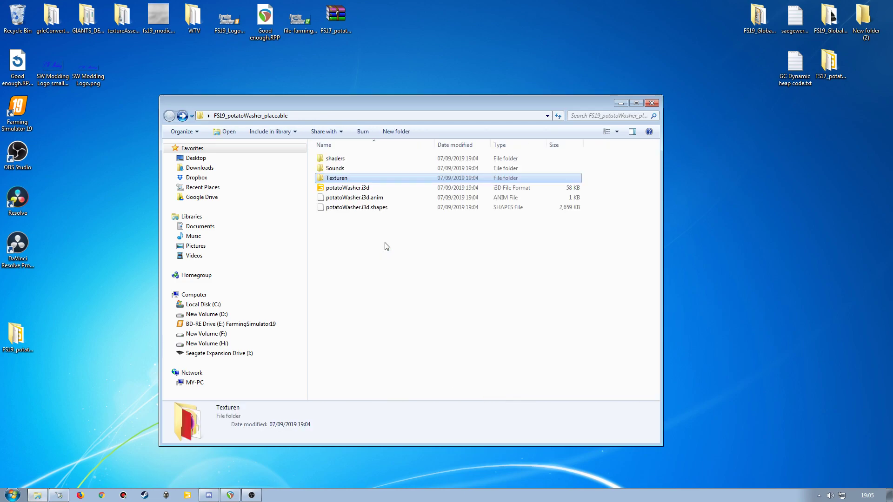
double_click(340, 171)
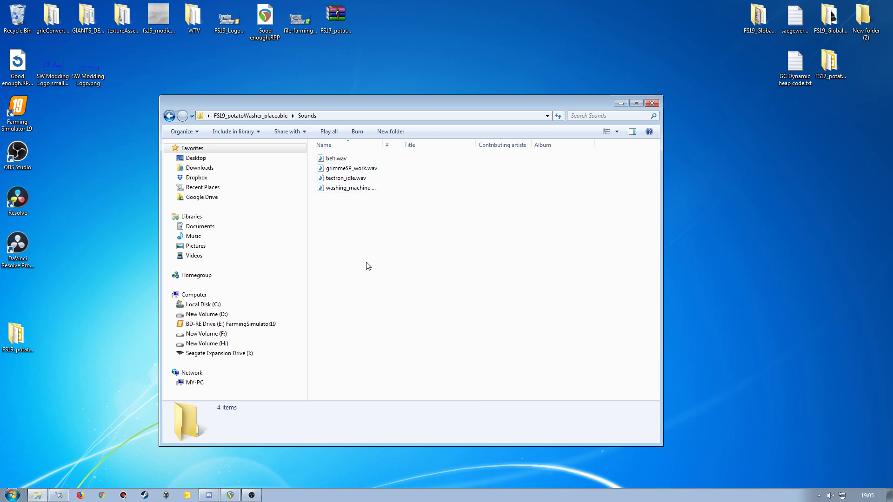
key(BackSpace)
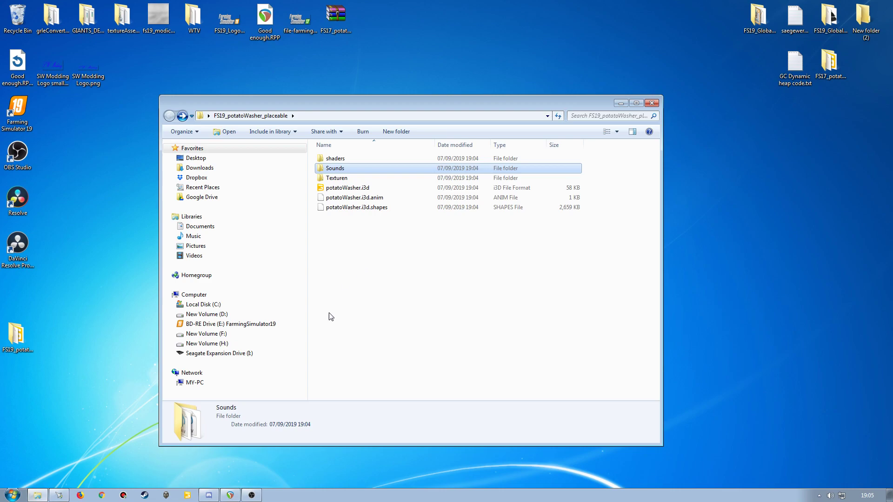
Open the exported potatoWasher.i3d in GIANTS Editor, examine the whole washer from several angles, and close it without saving.
double_click(351, 188)
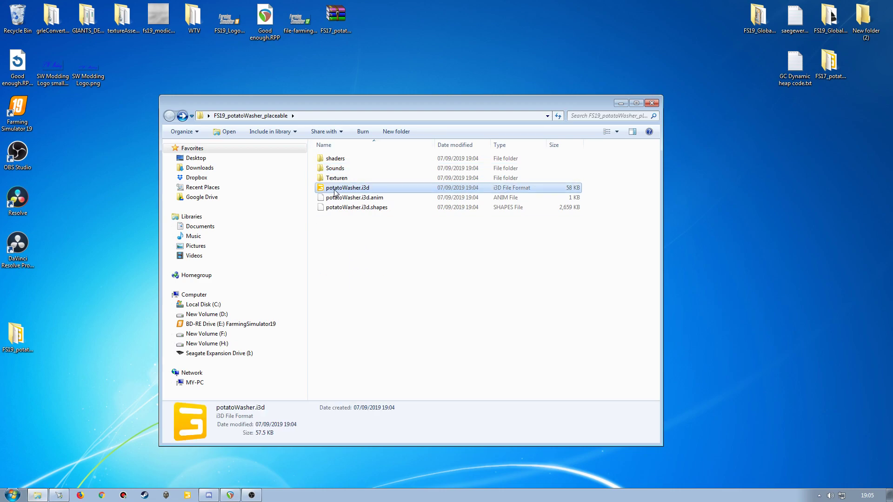
click(438, 305)
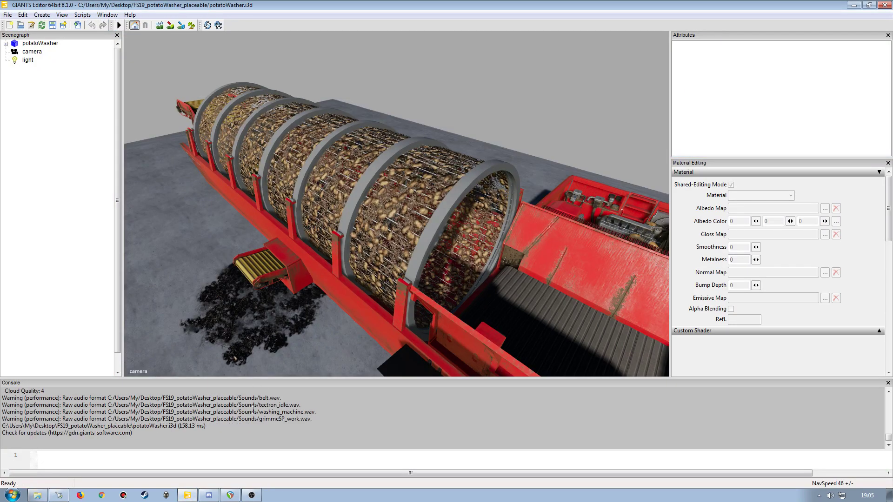
scroll(337, 259, up, 3)
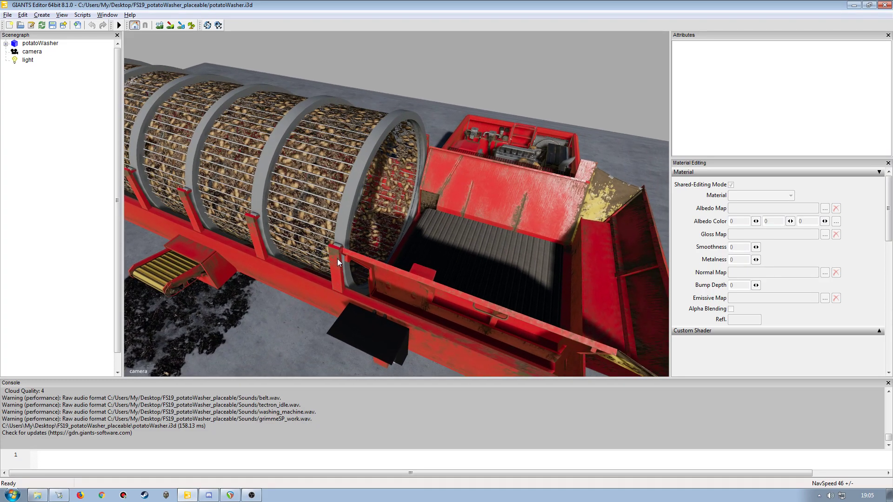
scroll(336, 258, up, 5)
middle_drag(337, 251, 397, 232)
scroll(430, 218, down, 10)
alt+drag(397, 232, 484, 228)
scroll(354, 210, up, 5)
alt+drag(426, 231, 399, 265)
scroll(372, 214, down, 5)
scroll(399, 239, up, 3)
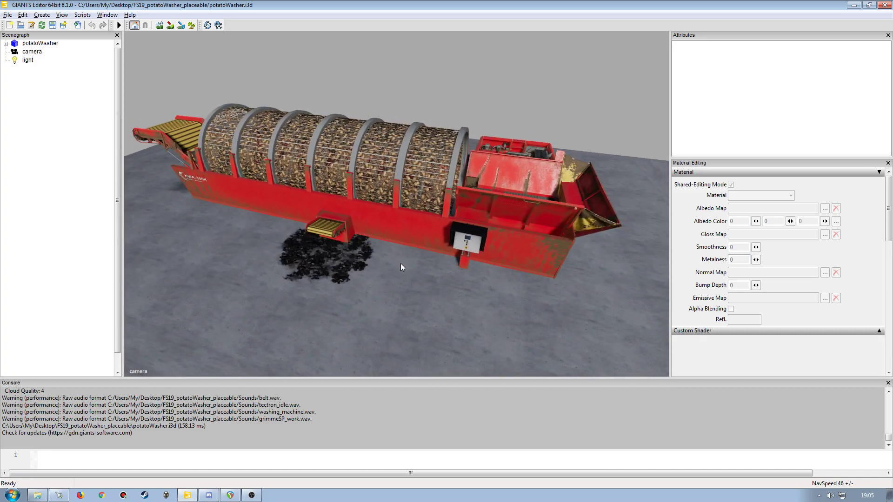
click(884, 6)
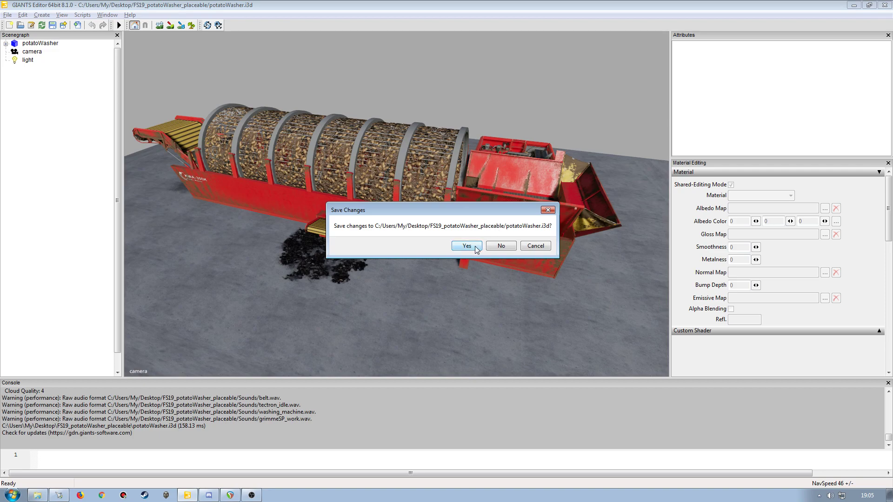
click(501, 246)
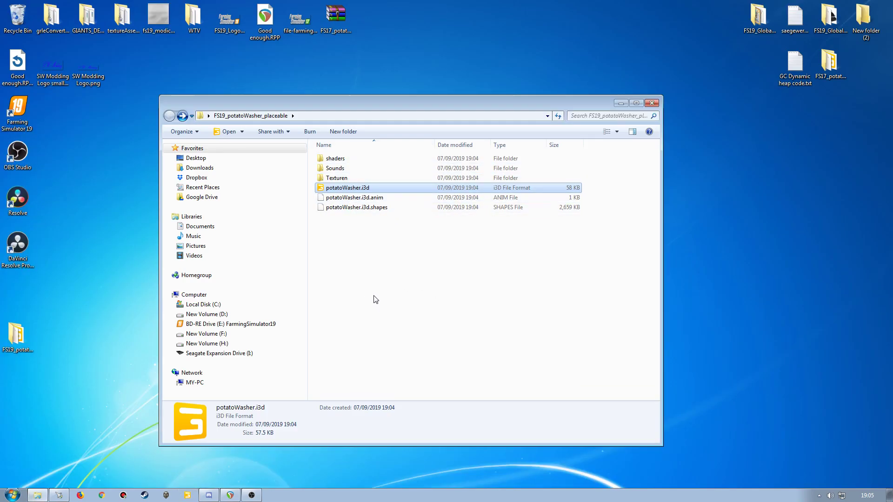
Close the folder window, move FS19_potatoWasher_placeable aside on the desktop and bring FS19_potatoWasher_placeable_converted towards the centre.
drag(373, 119, 367, 284)
click(645, 269)
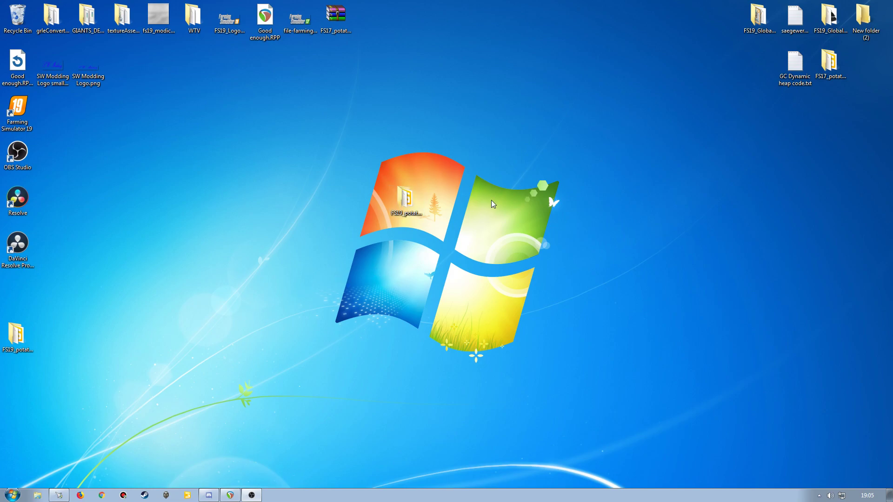
drag(729, 194, 792, 198)
click(18, 335)
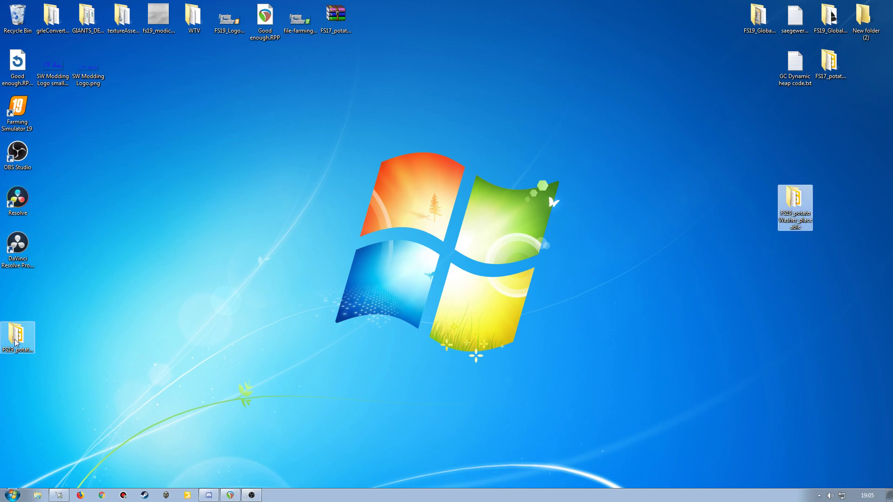
drag(289, 196, 300, 199)
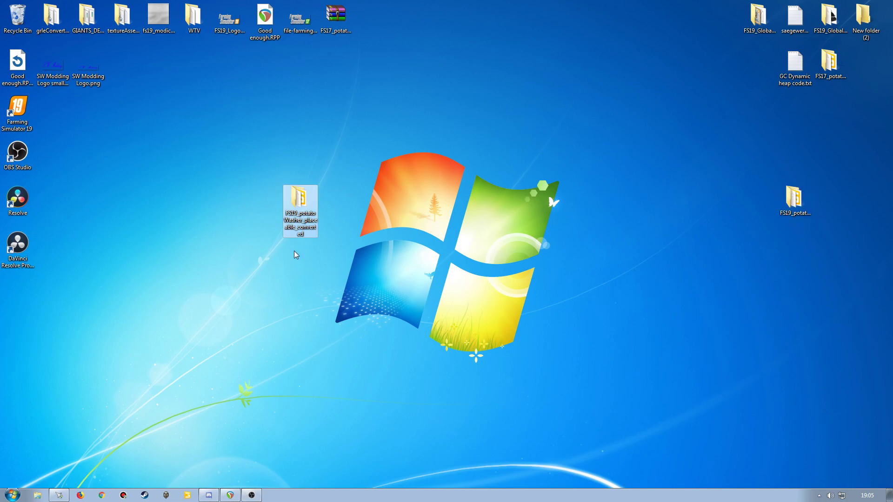
Open the FS19_potatoWasher_placeable_converted folder and examine its PS, particleSystems, hud and fillPlanes subfolders.
double_click(305, 201)
drag(405, 109, 413, 96)
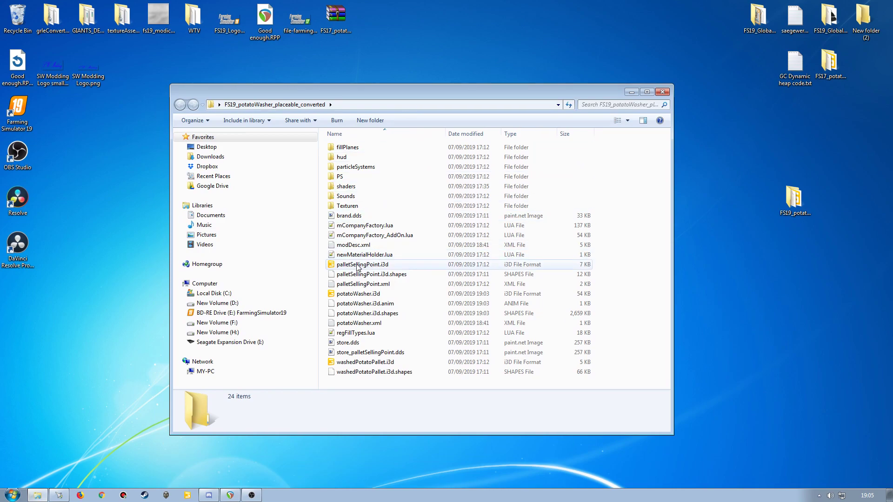
double_click(343, 179)
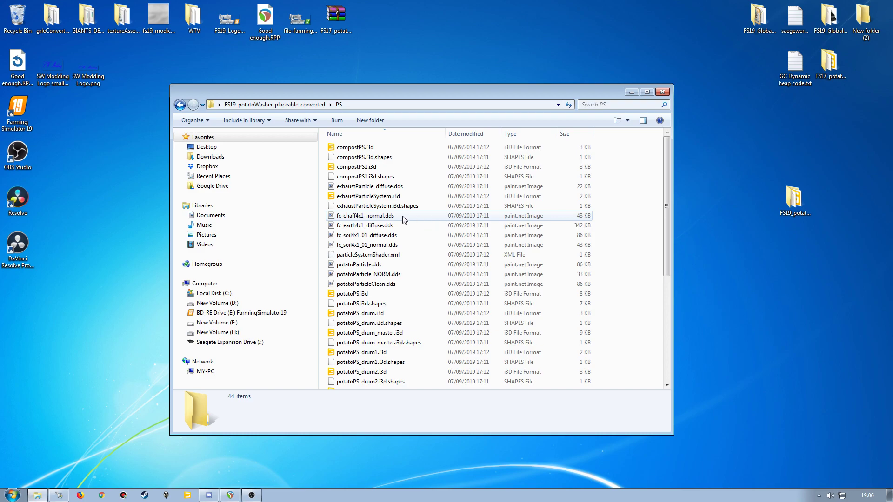
click(274, 104)
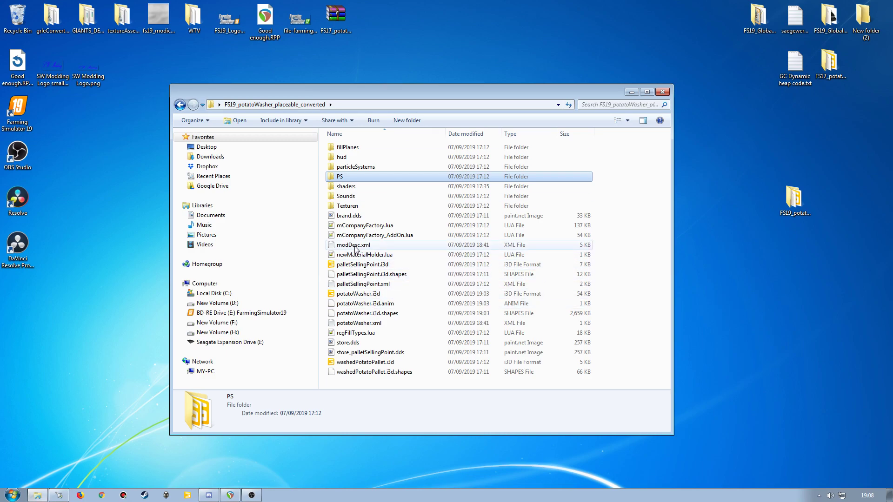
double_click(352, 169)
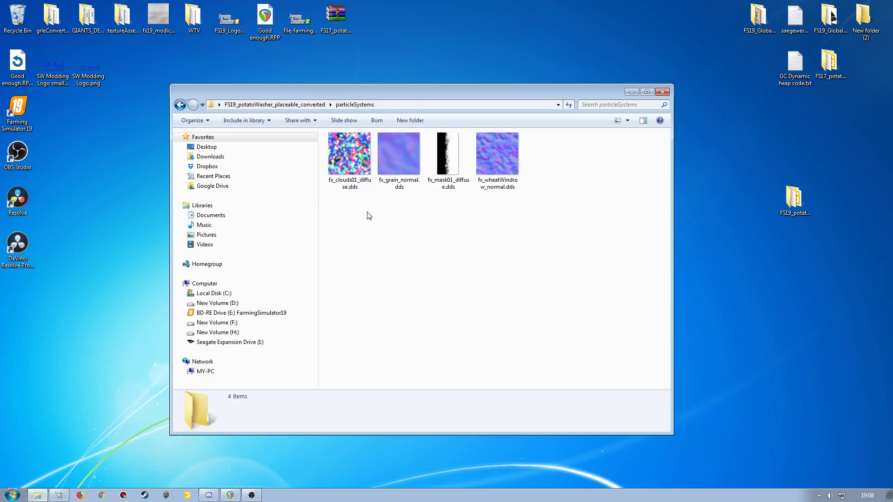
key(BackSpace)
double_click(345, 157)
key(BackSpace)
double_click(353, 147)
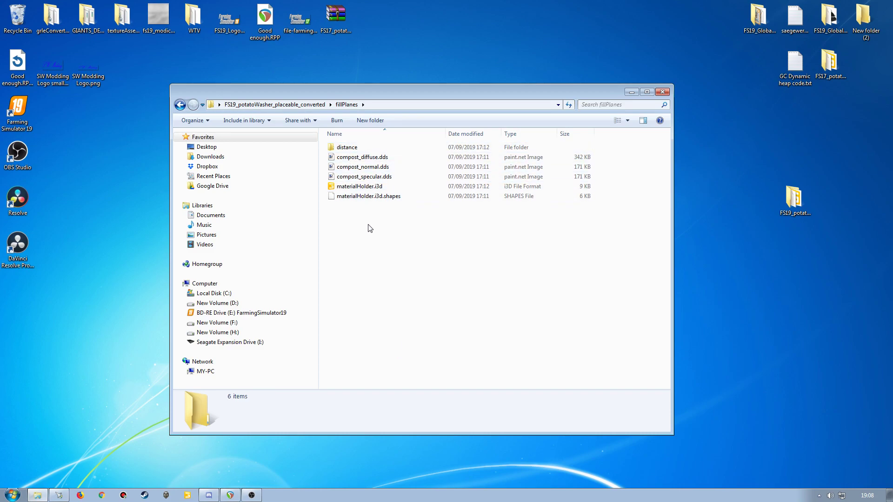
Open exhaustParticleSystem.i3d from the converted mod's PS folder in GIANTS Editor 8.1.0.
key(BackSpace)
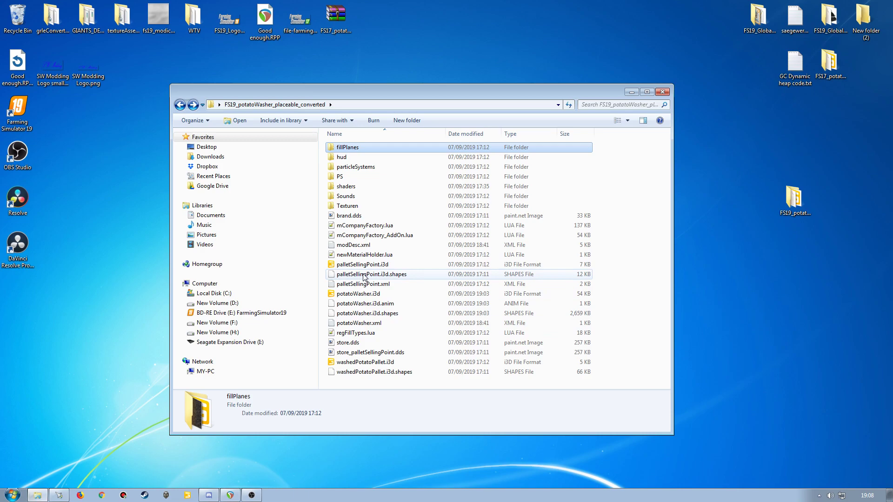
double_click(344, 178)
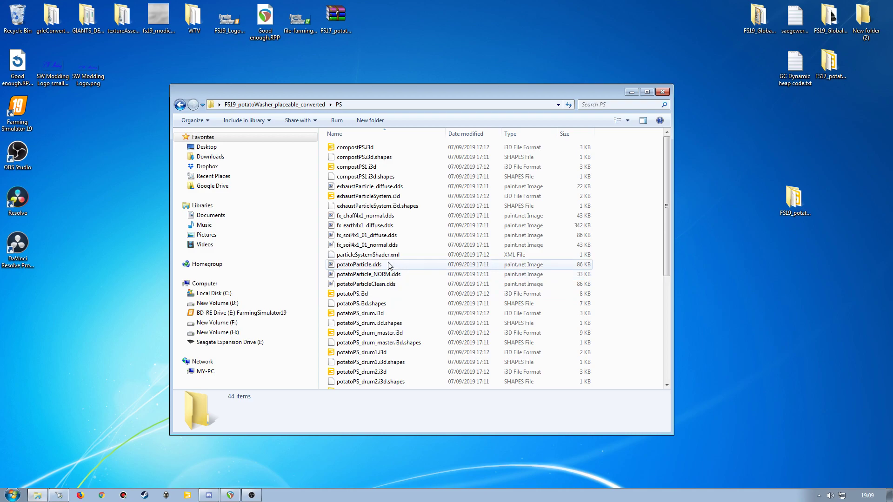
double_click(364, 197)
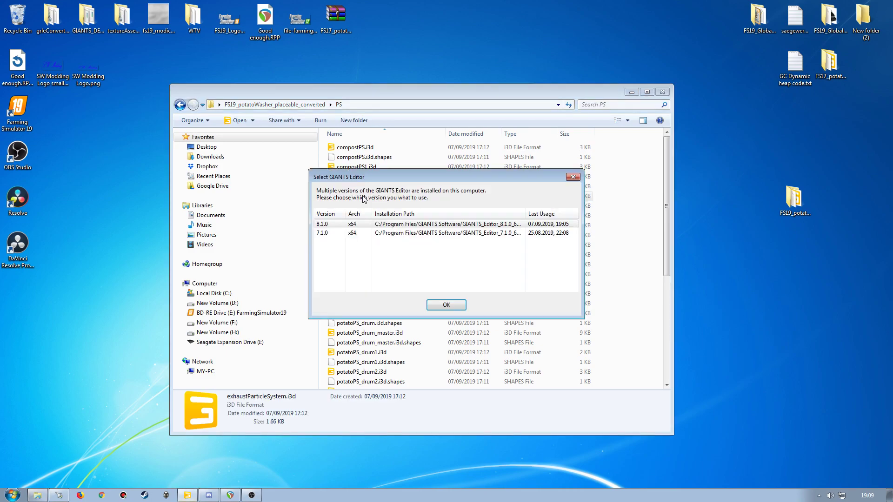
click(441, 306)
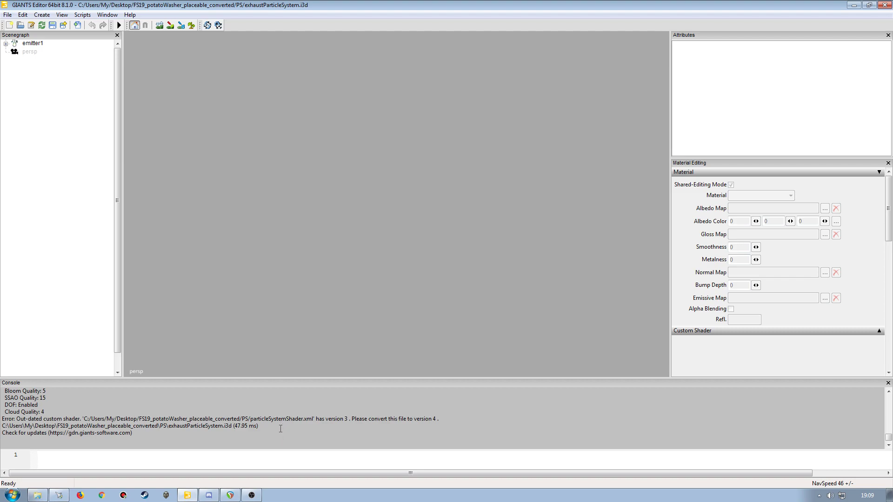
Open the game's shaders folder under Games\Farming Simulator 2019\data on drive D.
click(13, 495)
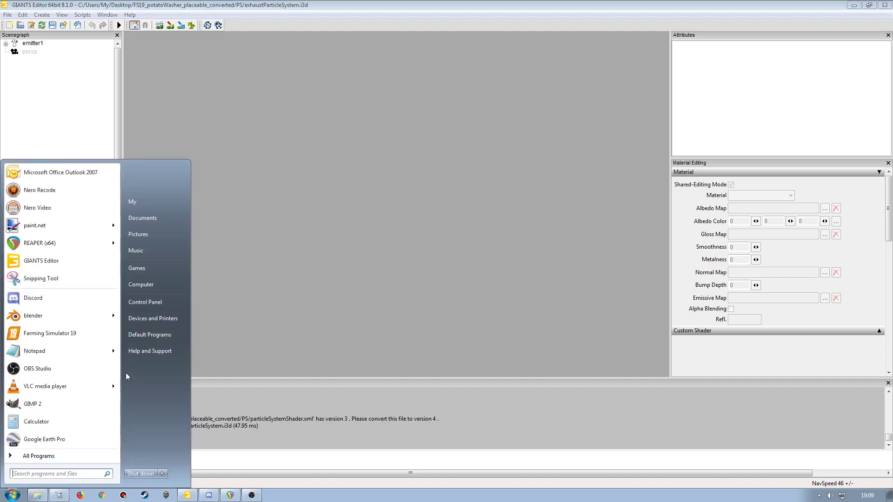
click(160, 283)
double_click(512, 171)
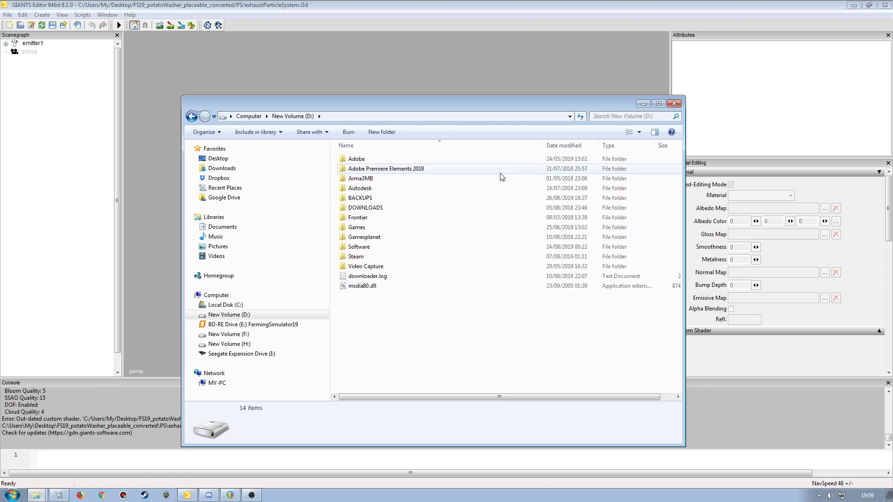
double_click(368, 228)
double_click(370, 167)
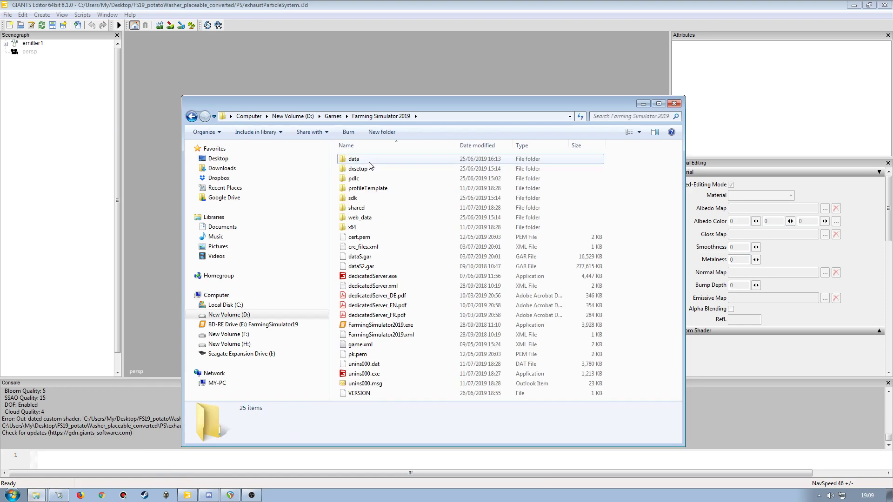
double_click(367, 159)
click(365, 248)
double_click(364, 248)
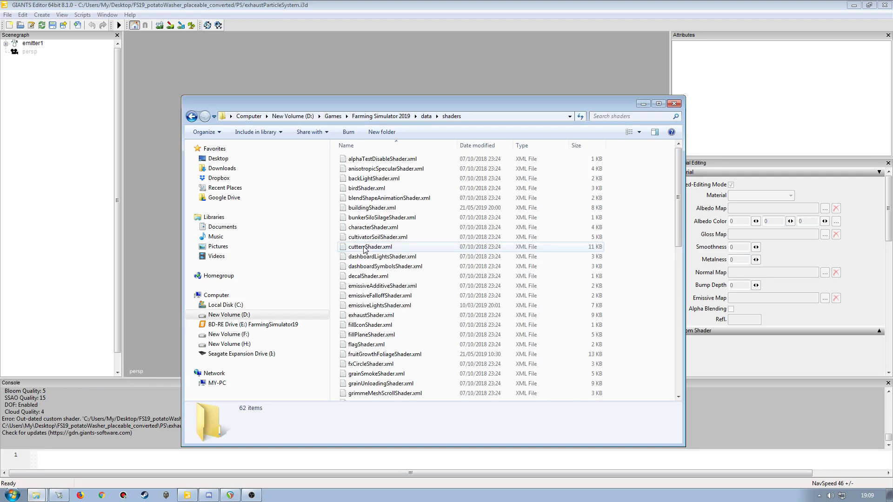
Look through the game's shader files for a particle system shader, then put away the shaders folder, the editor and the PS folder.
scroll(372, 347, down, 5)
scroll(370, 335, down, 2)
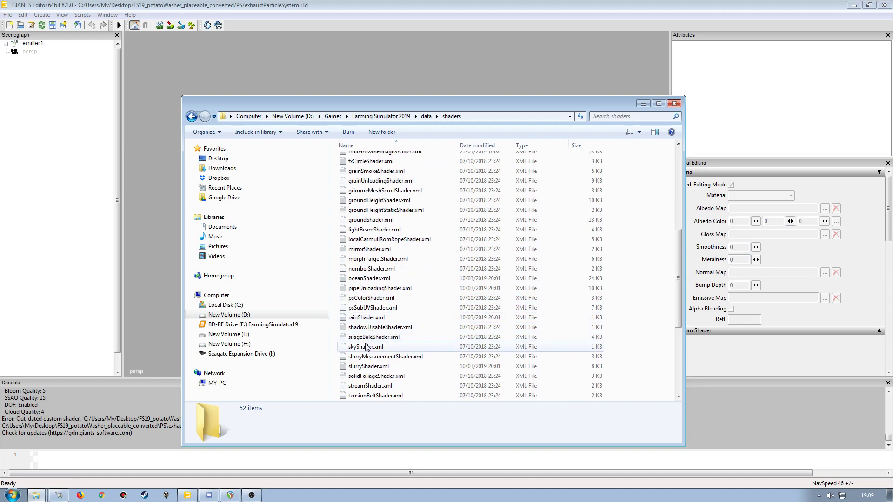
drag(372, 120, 377, 49)
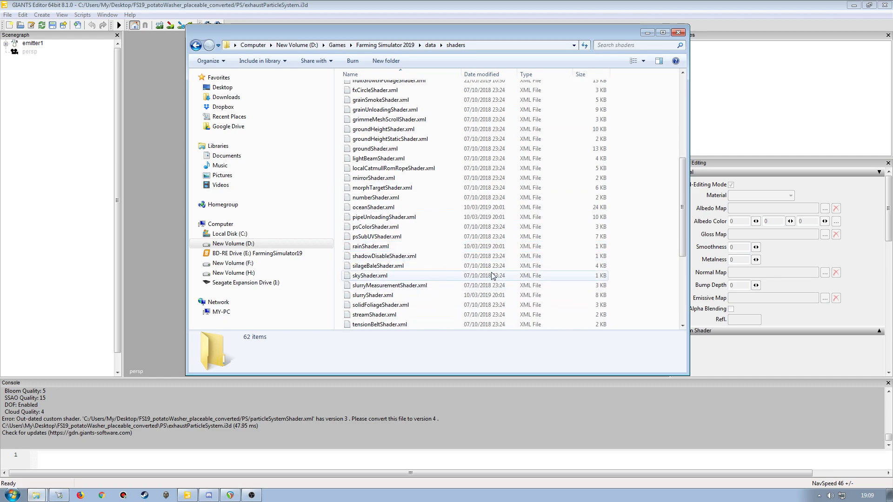
drag(681, 257, 682, 172)
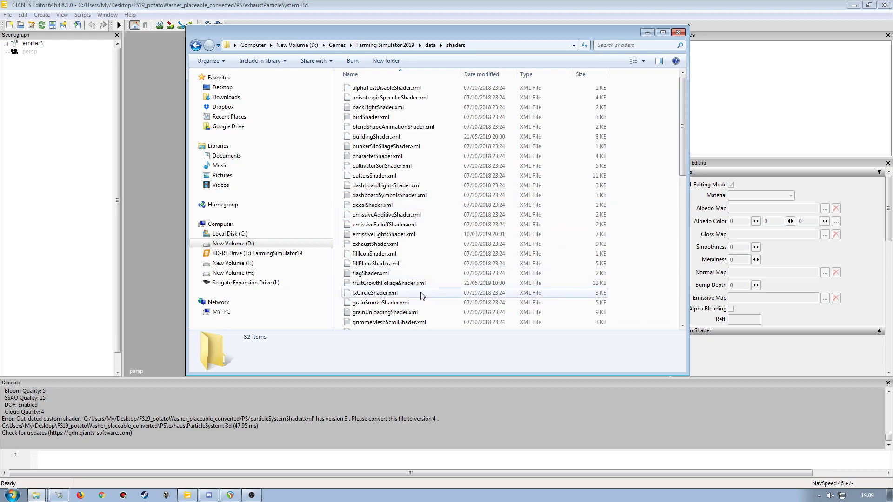
click(678, 32)
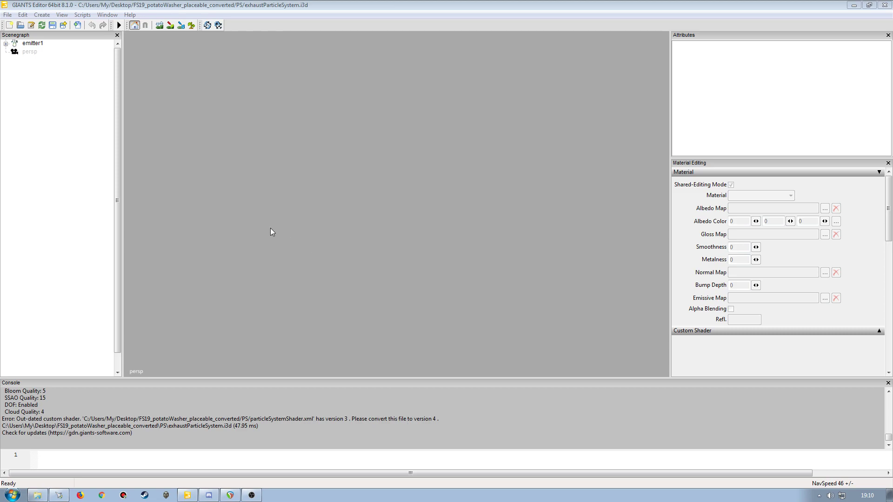
click(853, 5)
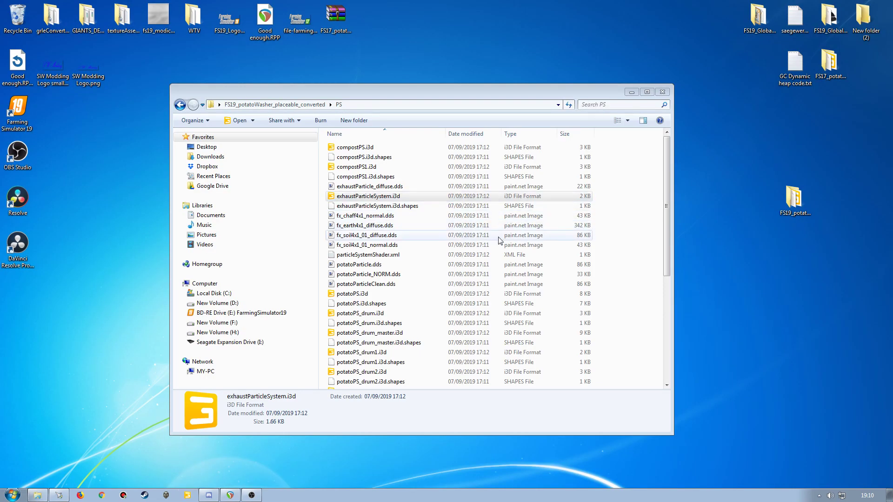
click(662, 92)
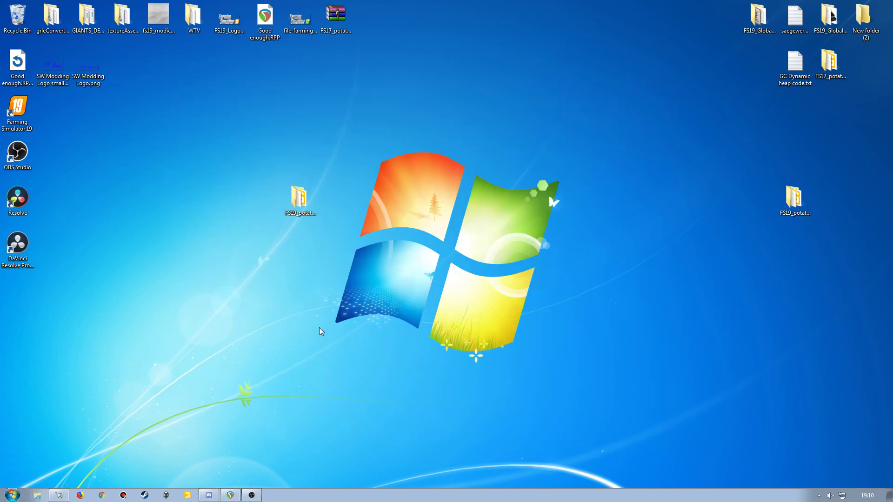
Open particle_materialHolder.i3d from the Farming Simulator 2019 data\particleSystems folder in Notepad++.
click(12, 495)
click(159, 286)
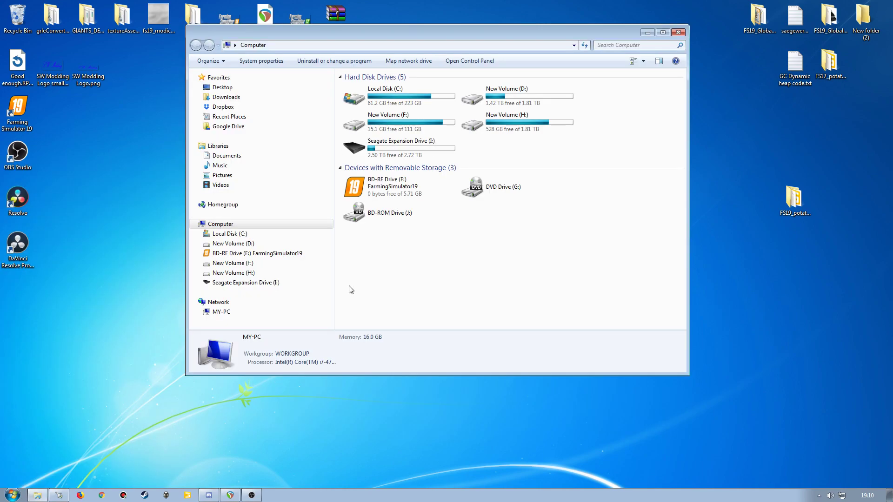
double_click(496, 103)
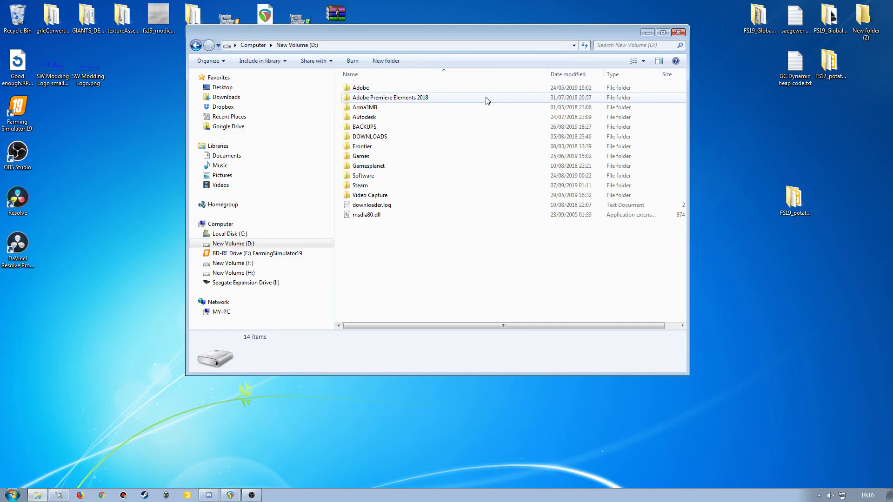
double_click(367, 159)
double_click(370, 88)
double_click(369, 88)
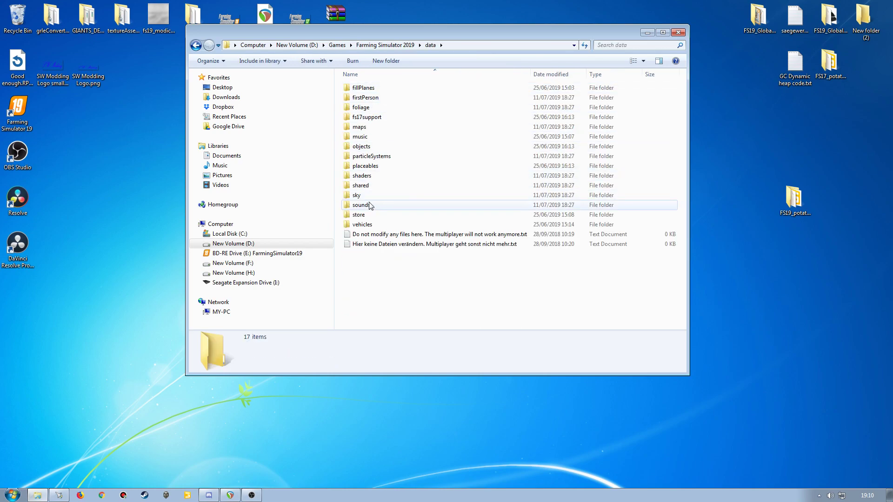
double_click(370, 157)
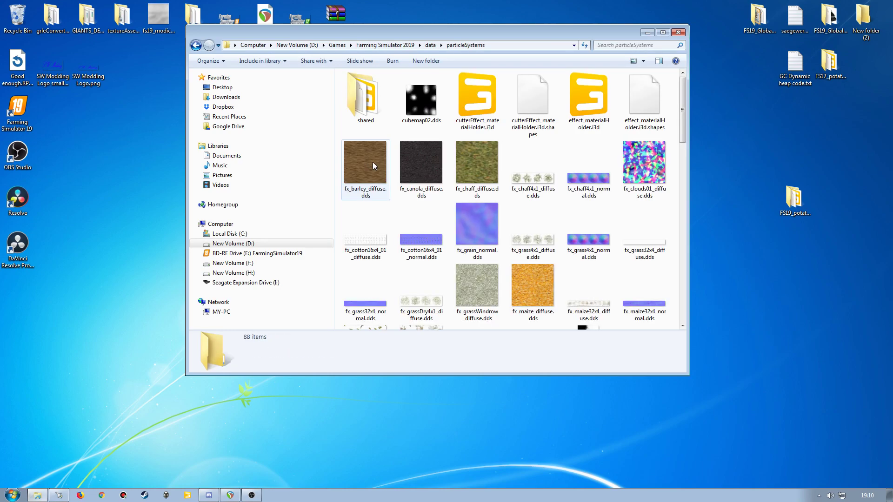
drag(679, 108, 680, 278)
right_click(587, 155)
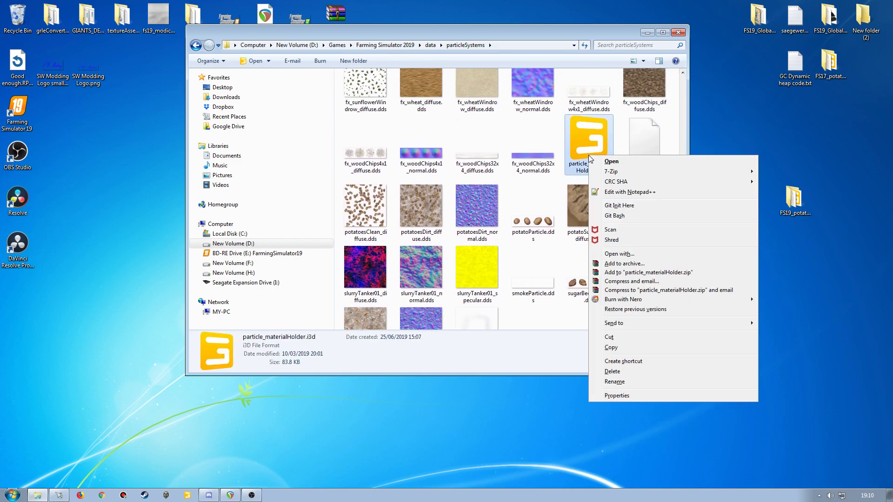
click(614, 192)
Check which shaders the Files section of particle_materialHolder.i3d references, then close the file and its folder.
scroll(286, 311, down, 5)
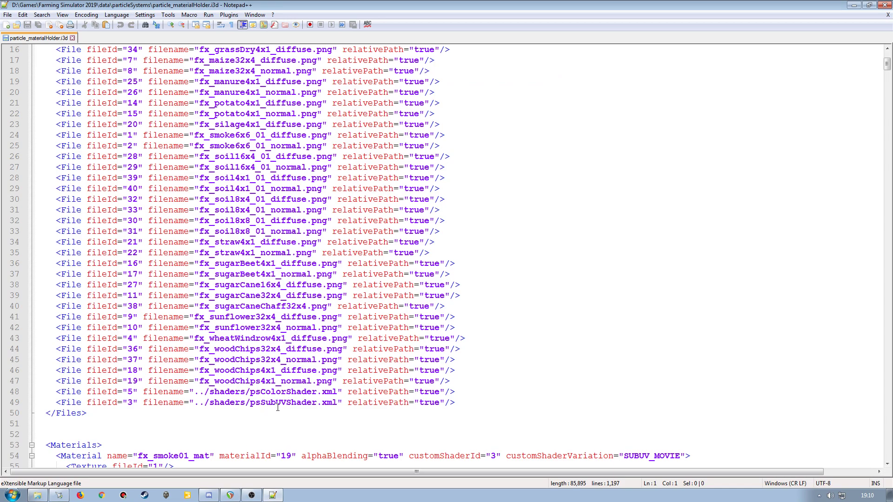
scroll(272, 173, up, 4)
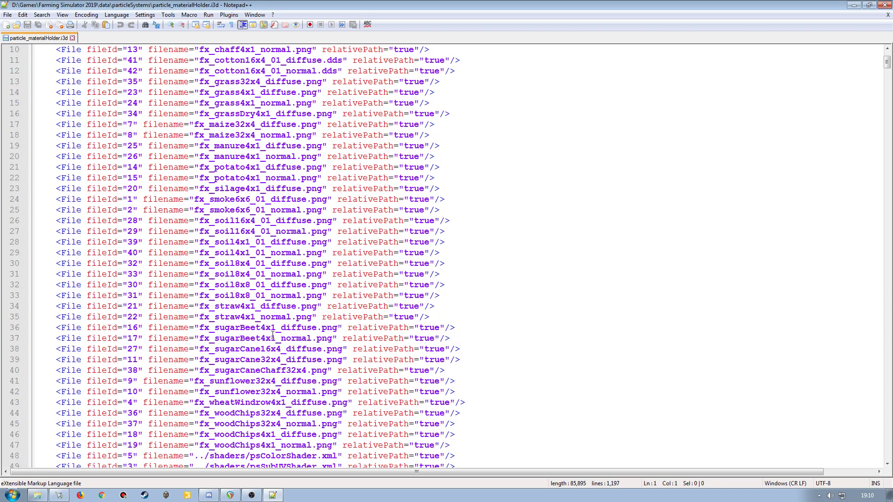
click(888, 16)
click(676, 34)
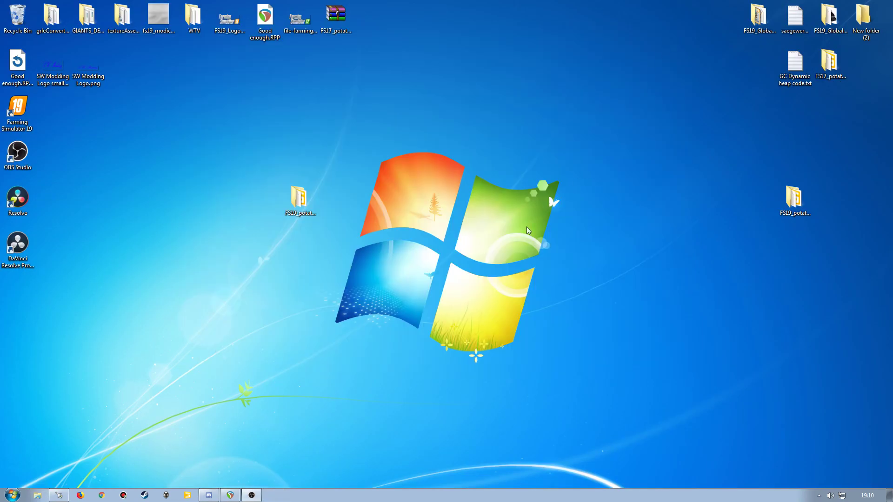
Reopen exhaustParticleSystem.i3d from the PS folder of FS19_potatoWasher_placeable_converted in GIANTS Editor 8.1.0.
click(300, 200)
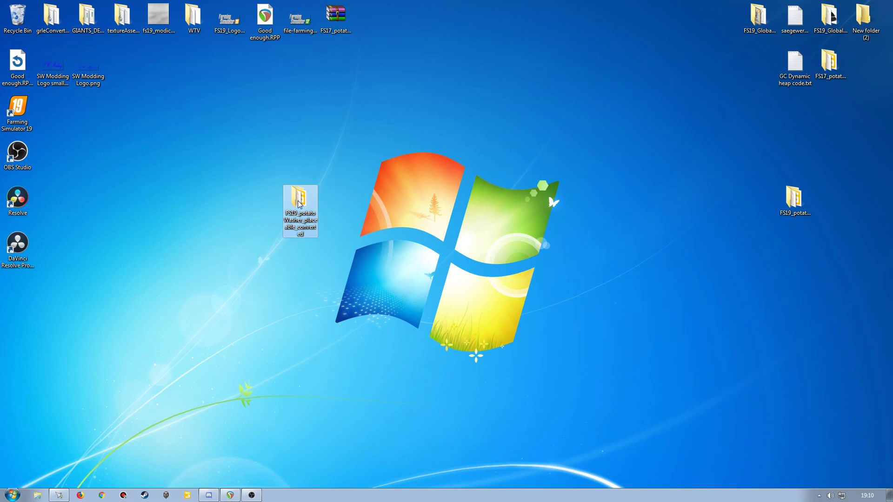
double_click(299, 204)
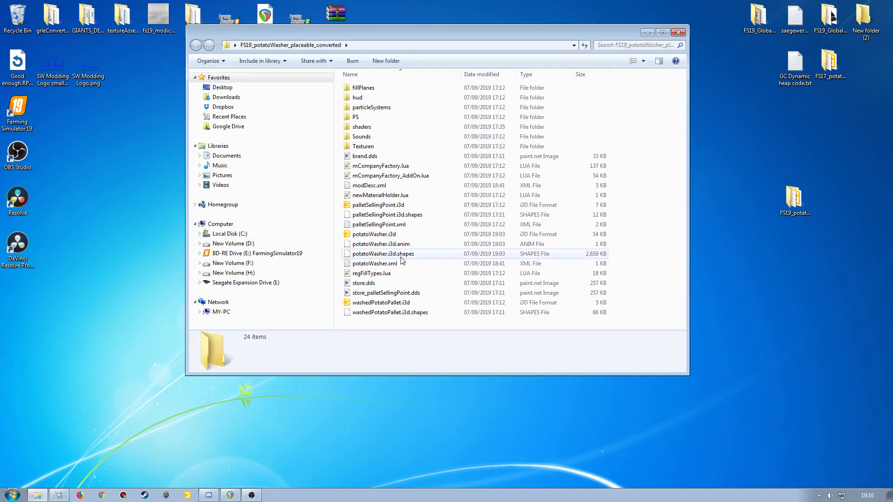
double_click(372, 118)
drag(389, 36, 353, 111)
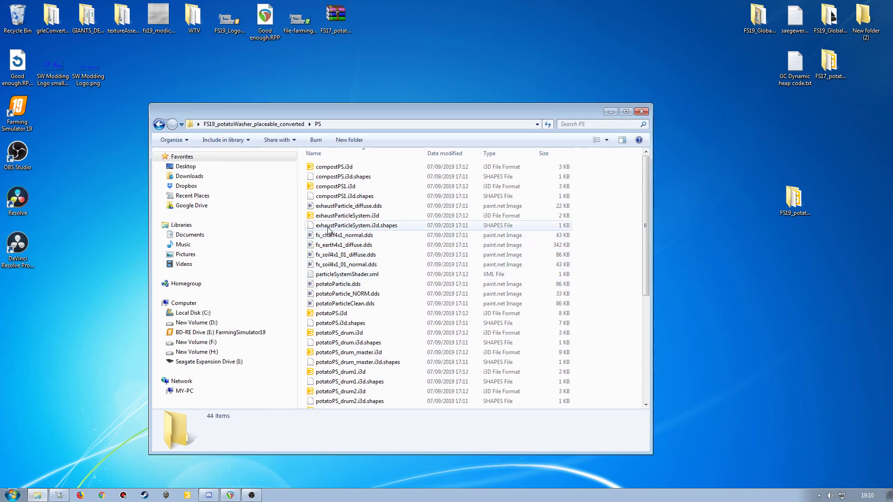
double_click(329, 217)
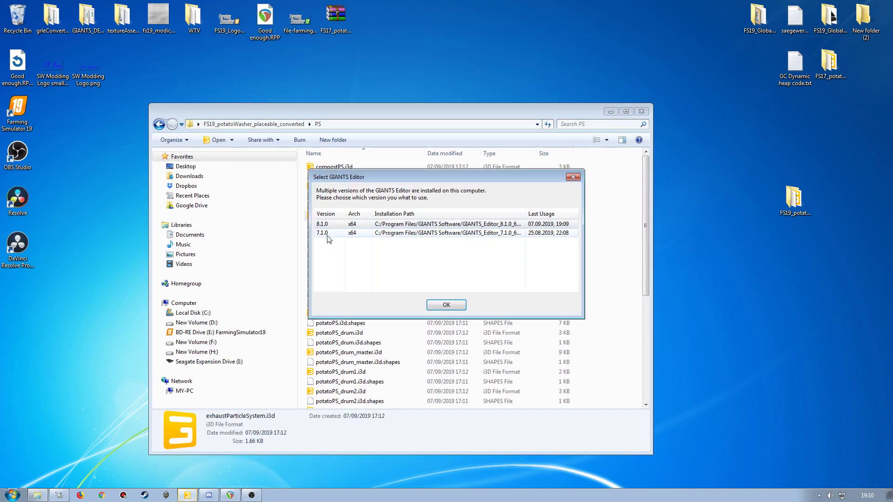
click(445, 306)
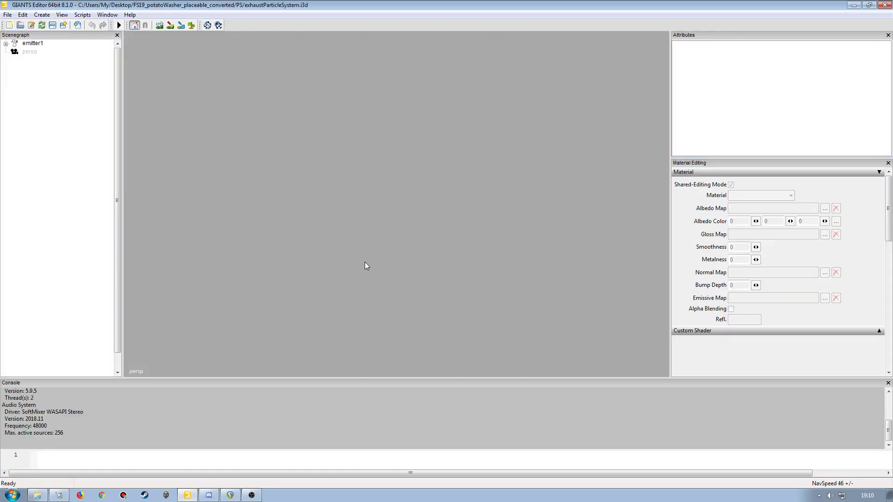
Start the simulation, select emitter1 and examine the emitter up close from several angles.
click(119, 25)
click(23, 44)
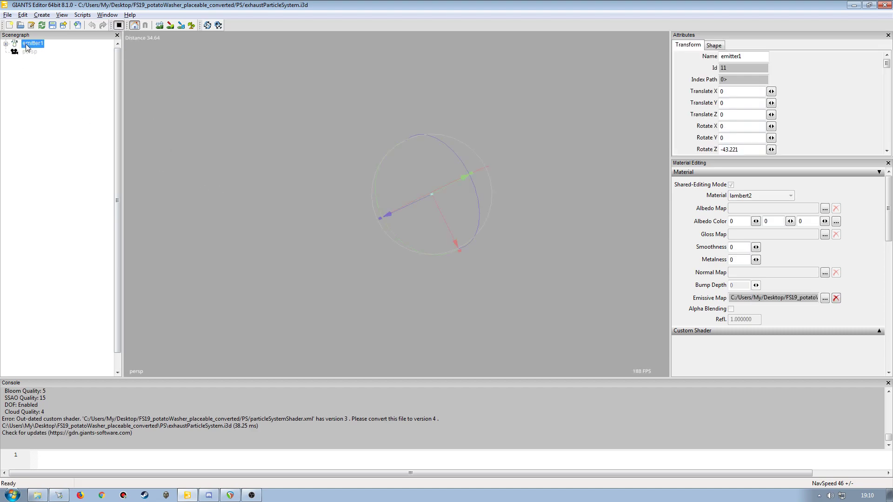
alt+drag(306, 211, 341, 230)
alt+right_drag(340, 230, 340, 191)
alt+drag(340, 192, 280, 173)
alt+right_drag(280, 173, 278, 158)
alt+drag(401, 194, 412, 193)
alt+right_drag(412, 192, 426, 177)
alt+drag(426, 177, 271, 188)
scroll(327, 193, down, 3)
scroll(307, 190, up, 3)
scroll(305, 186, down, 4)
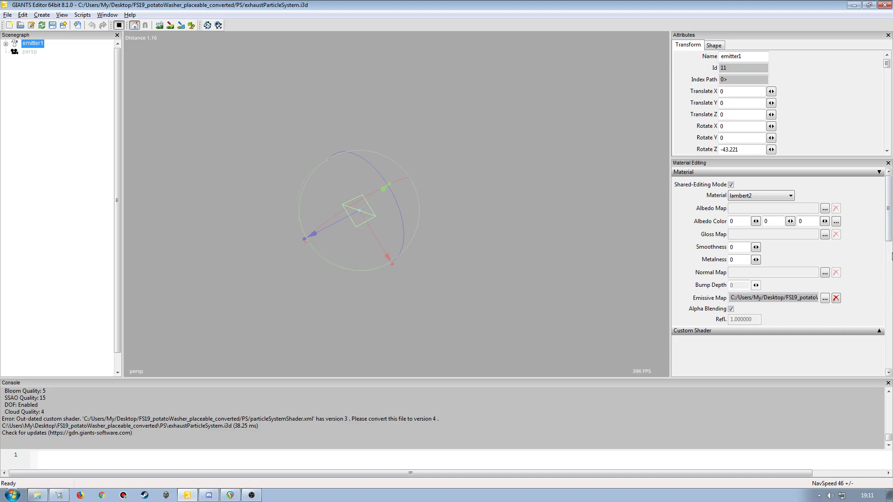
Expand the Custom Shader settings of emitter1's lambert2 material and examine its shader source and attributes.
drag(888, 234, 888, 249)
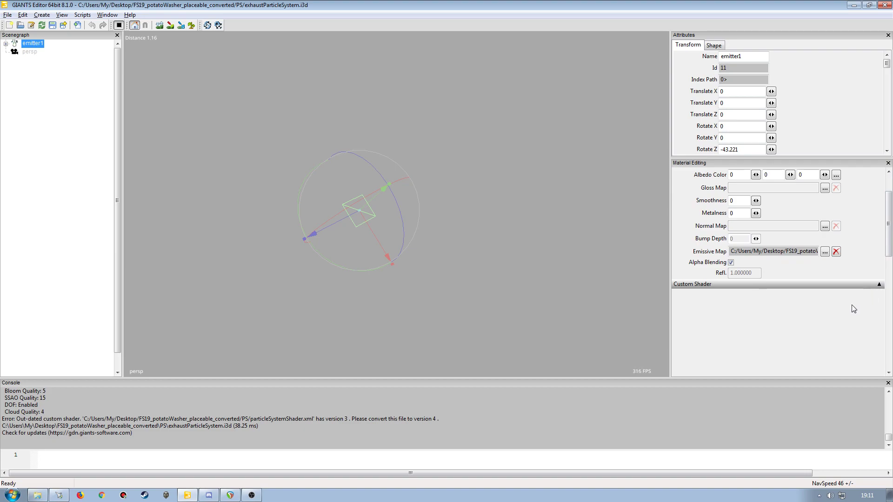
click(879, 284)
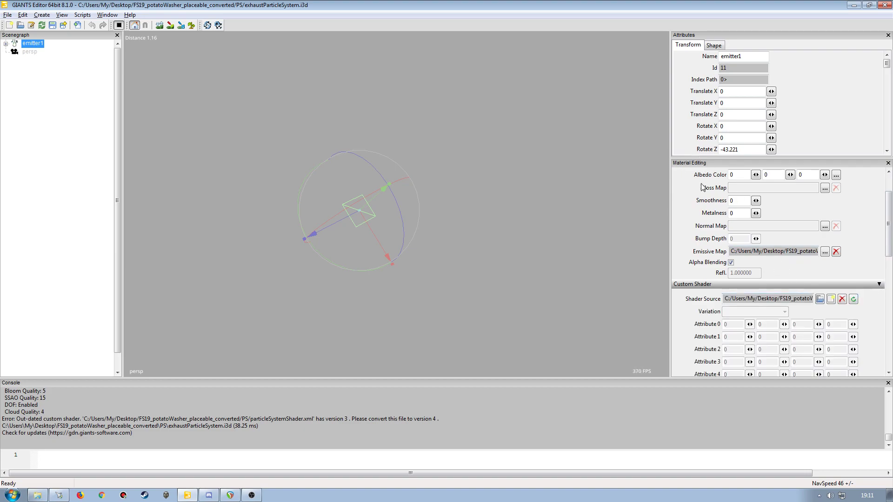
drag(888, 217, 888, 231)
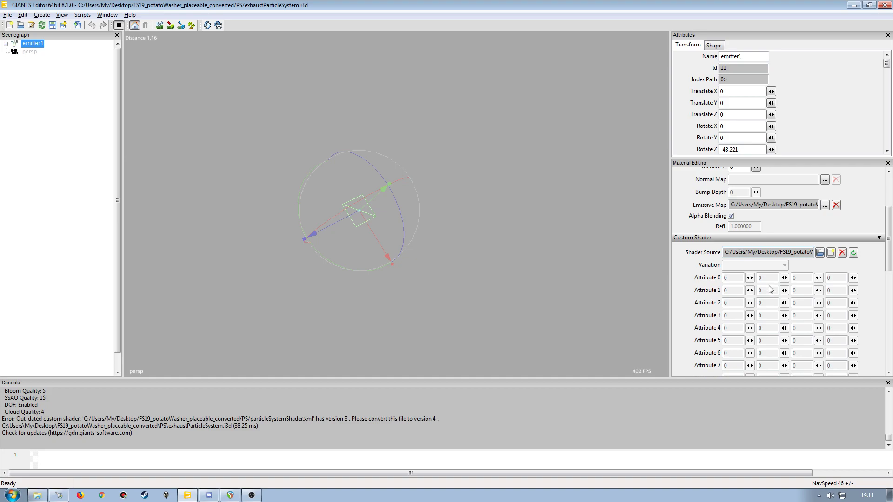
Try psColorShader.xml from the Farming Simulator 2019 data/shaders folder as the custom shader source of emitter1's lambert2 material.
click(831, 253)
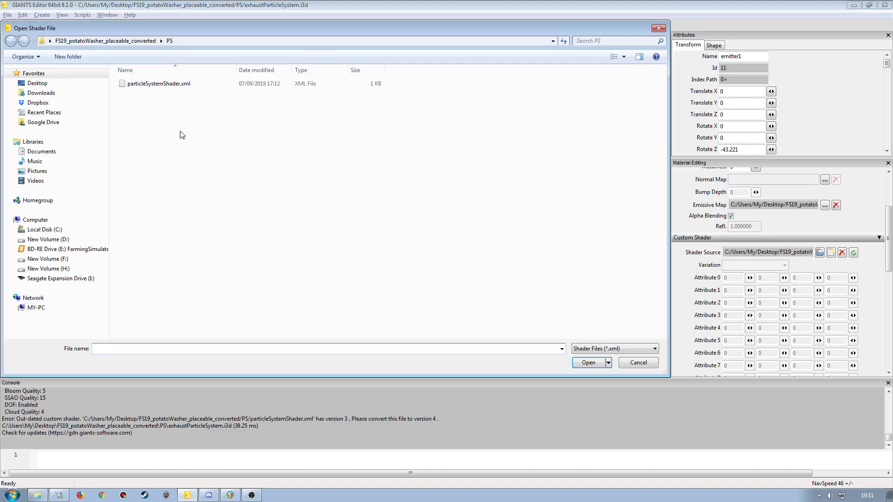
click(63, 240)
double_click(153, 152)
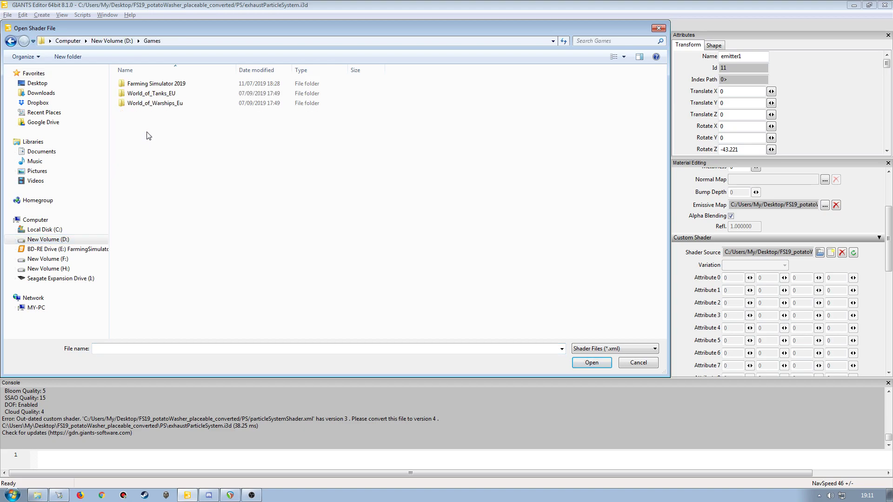
double_click(149, 83)
double_click(139, 83)
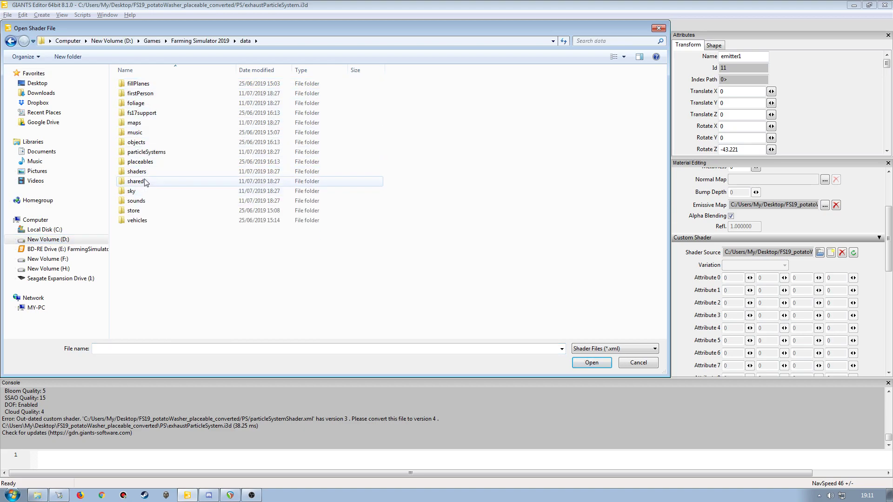
double_click(136, 171)
scroll(186, 258, down, 1)
scroll(185, 261, down, 2)
click(157, 315)
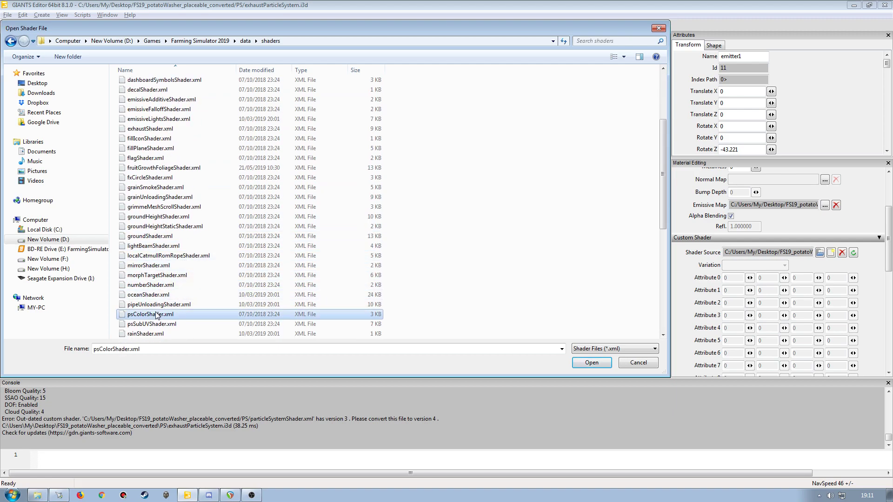
double_click(157, 315)
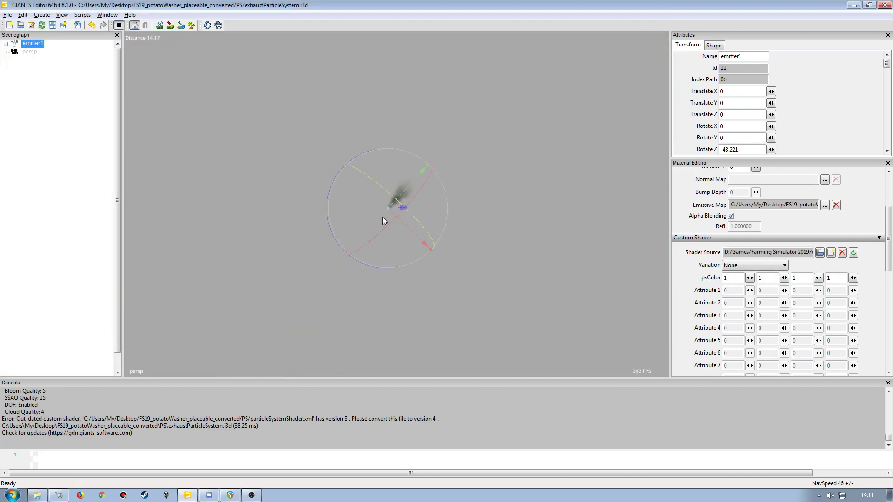
Examine emitter1's smoke from near and far and check which variations the psColorShader.xml shader offers.
scroll(383, 188, up, 6)
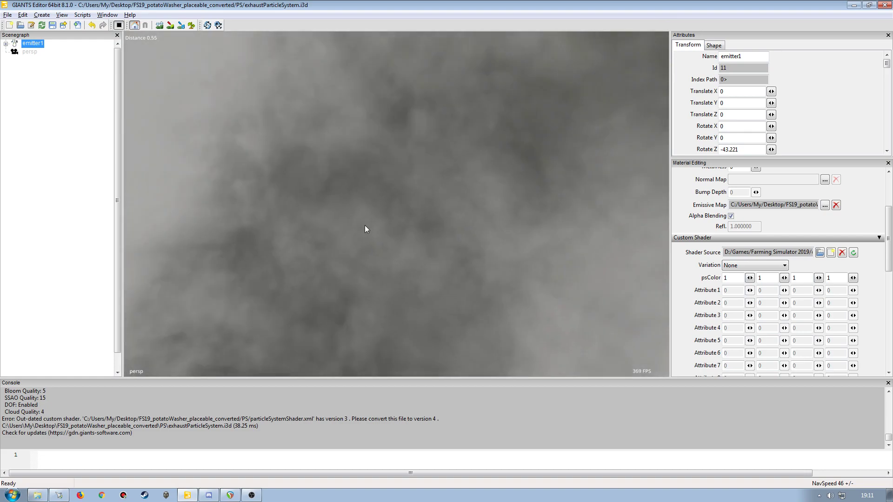
scroll(362, 228, down, 1)
right_click(358, 229)
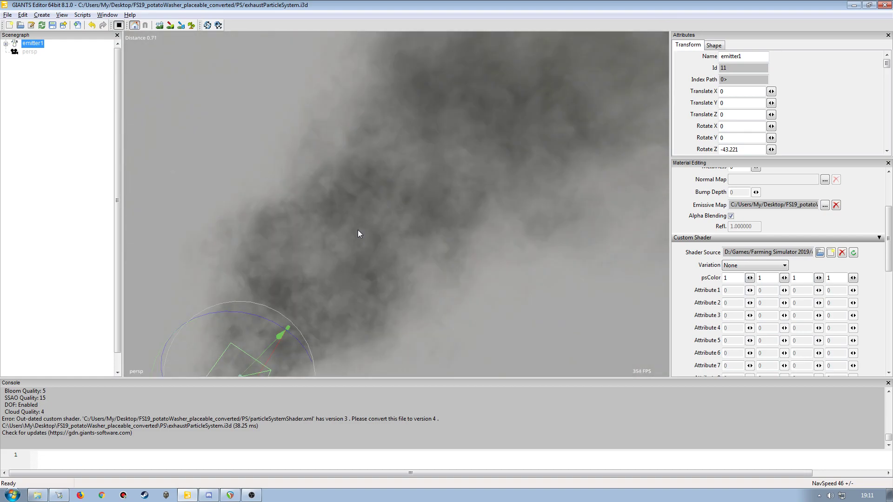
scroll(358, 229, down, 5)
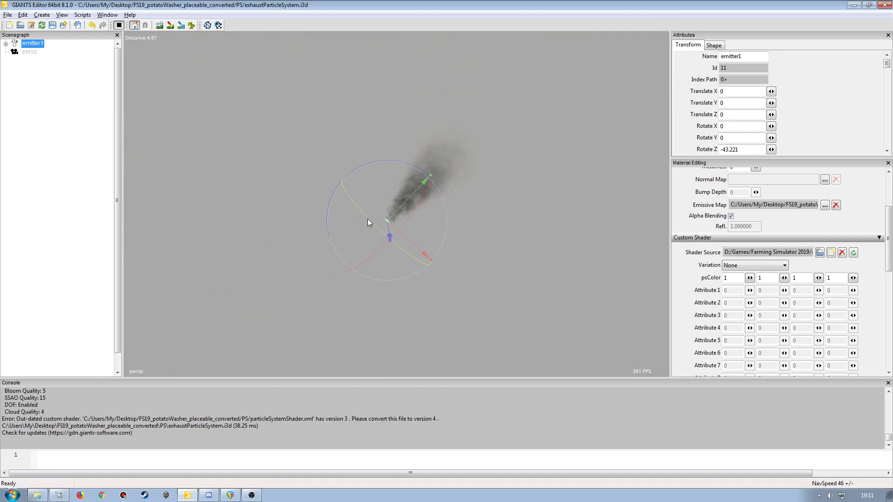
scroll(368, 219, up, 3)
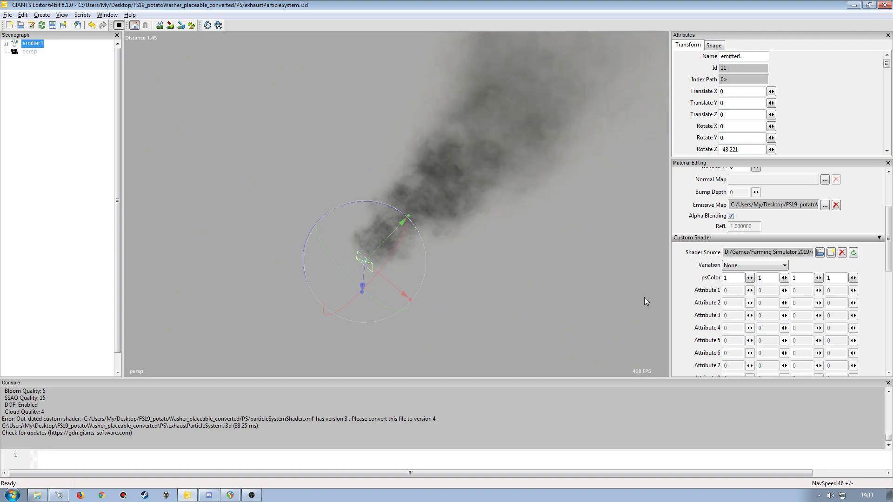
click(749, 264)
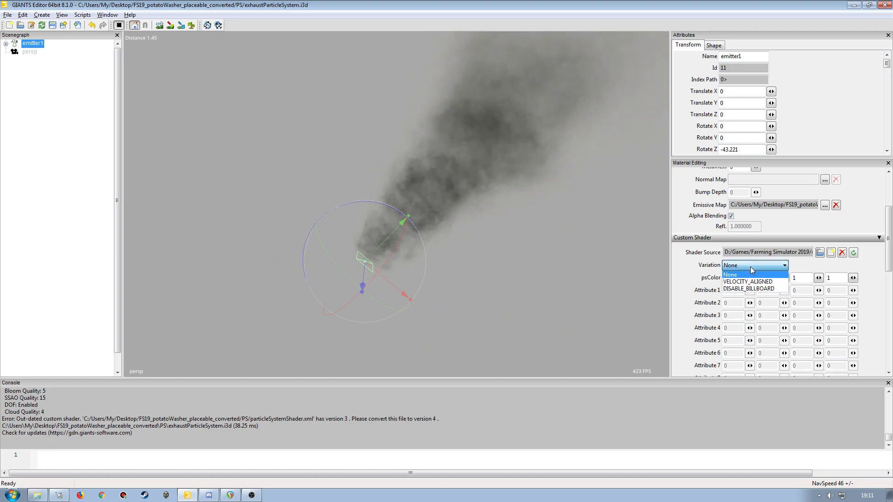
click(750, 266)
mouse_move(453, 258)
alt+mouse_down()
mouse_move(484, 225)
mouse_move(459, 257)
alt+mouse_up()
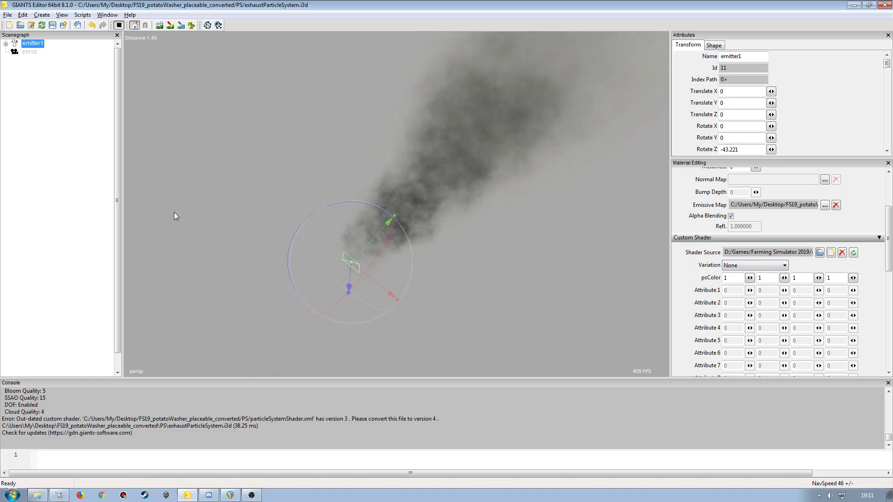
Expand emitter1 to check pPlaneShape2's material settings, and examine the emitter's smoke at several distances.
click(5, 43)
click(33, 52)
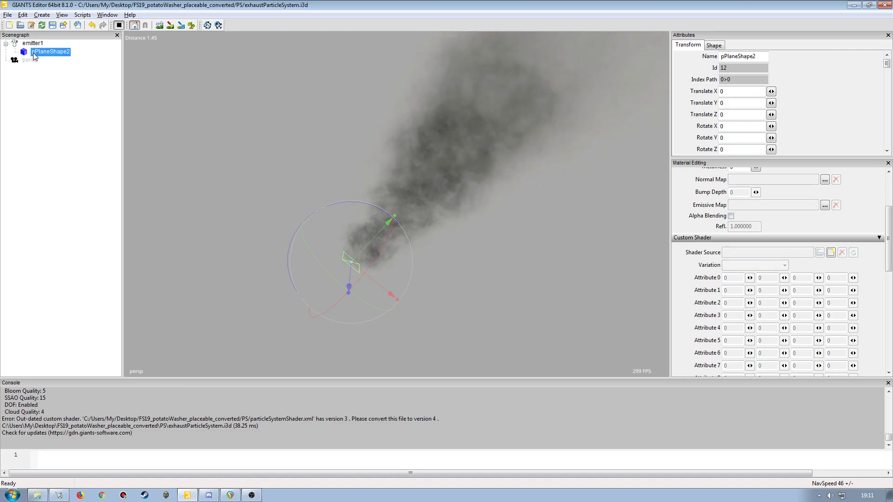
click(32, 44)
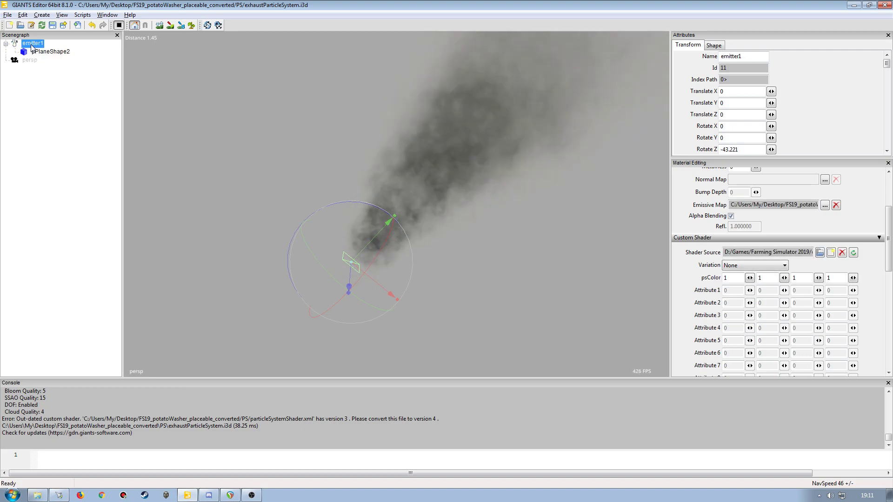
alt+drag(245, 219, 263, 205)
scroll(263, 204, down, 4)
scroll(261, 210, up, 7)
scroll(242, 206, down, 6)
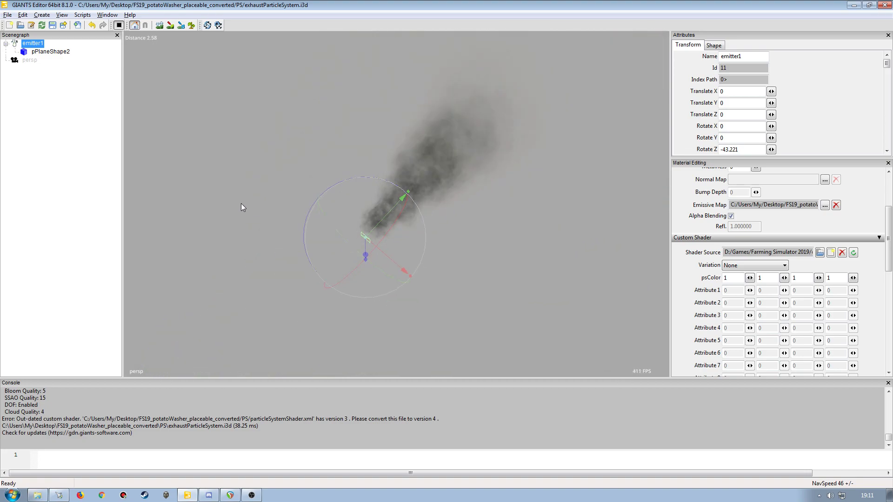
Try psSubUVShader.xml from the game's data/shaders folder as emitter1's shader source and examine the smoke up close.
click(819, 252)
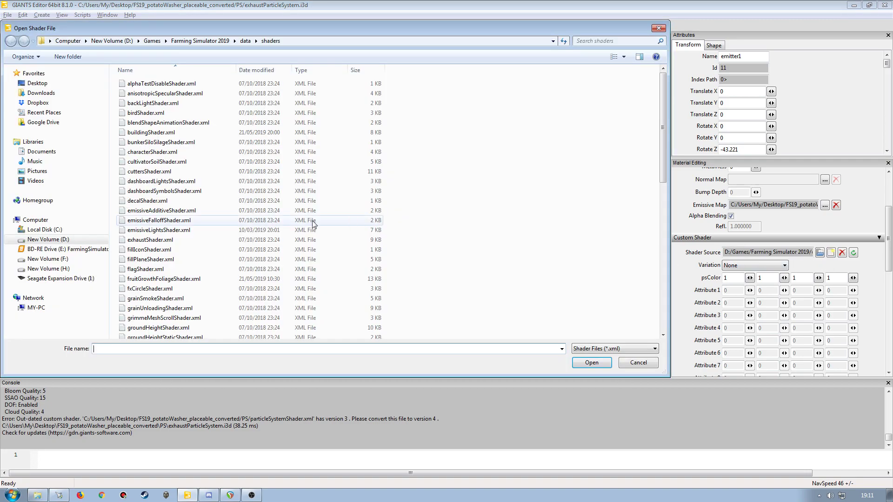
click(168, 299)
scroll(169, 303, down, 4)
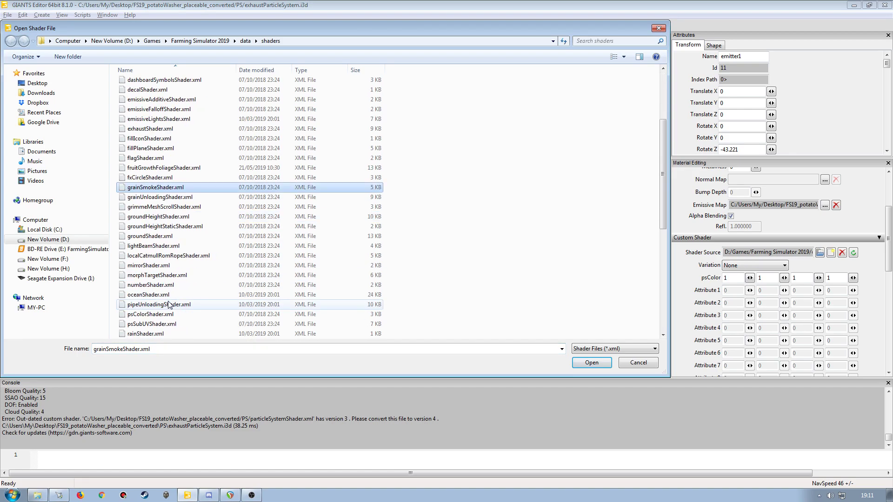
double_click(146, 326)
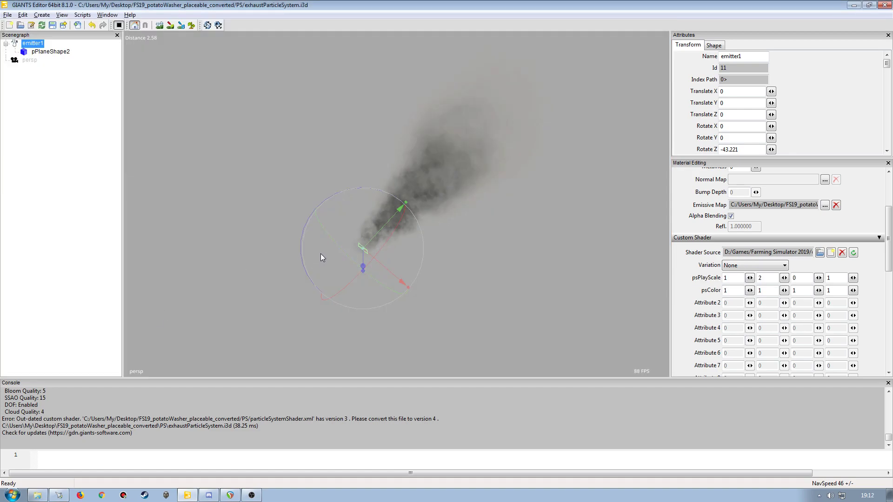
scroll(319, 255, up, 4)
scroll(314, 253, down, 5)
alt+drag(313, 253, 349, 223)
scroll(349, 223, up, 6)
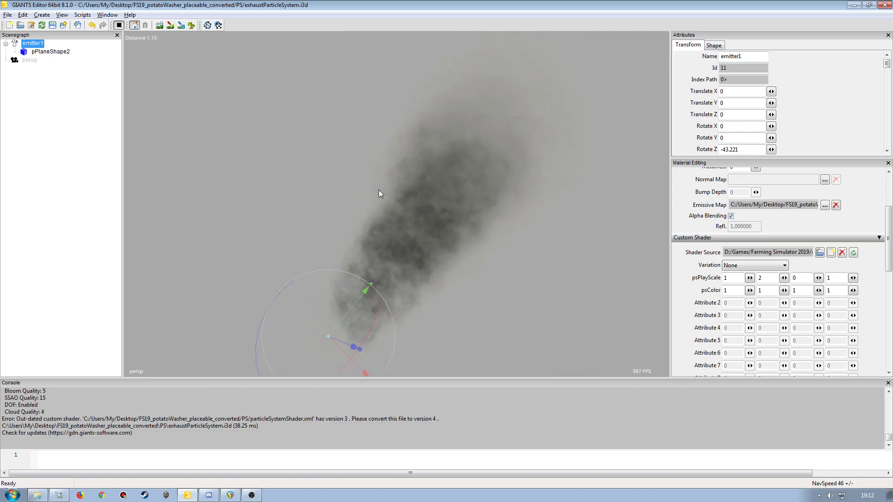
Open particleSystemShader.xml from the PS folder in Notepad++, set the CustomShader version to 4, and save and close the file.
click(854, 5)
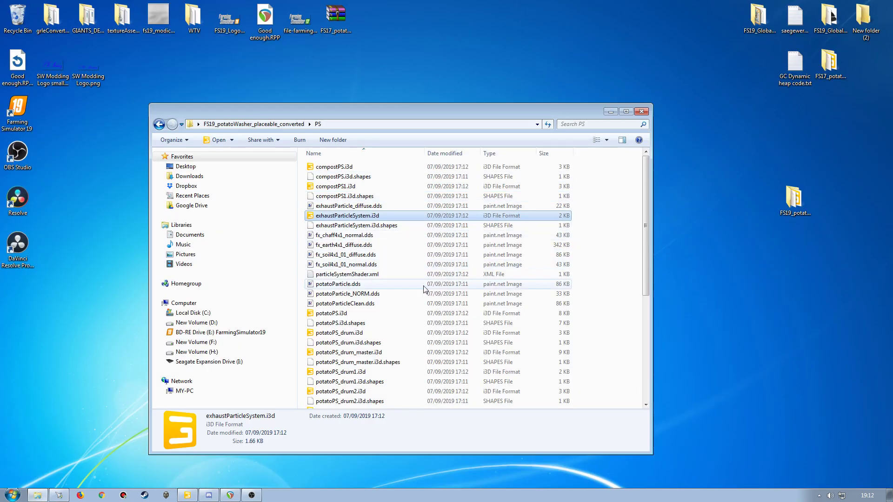
double_click(340, 275)
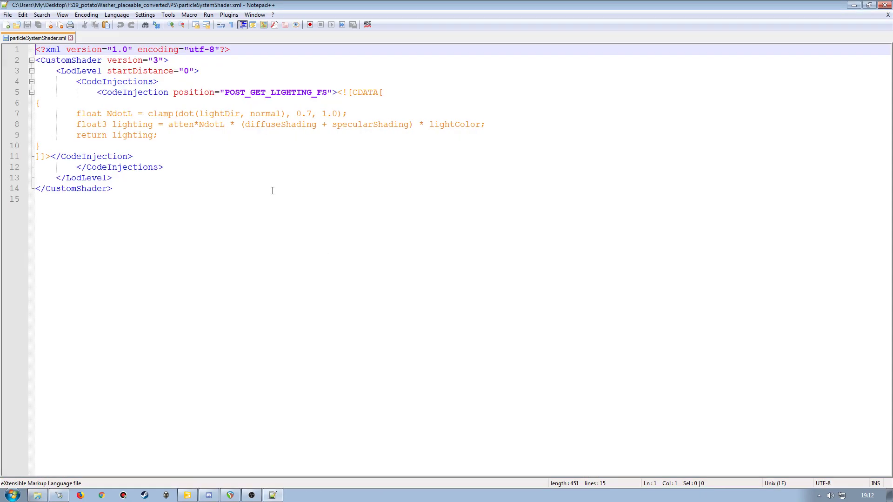
double_click(156, 60)
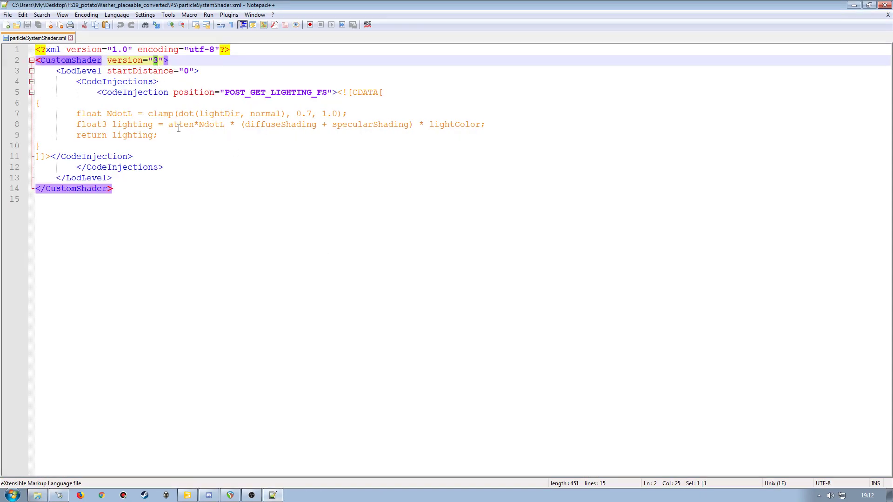
text(4)
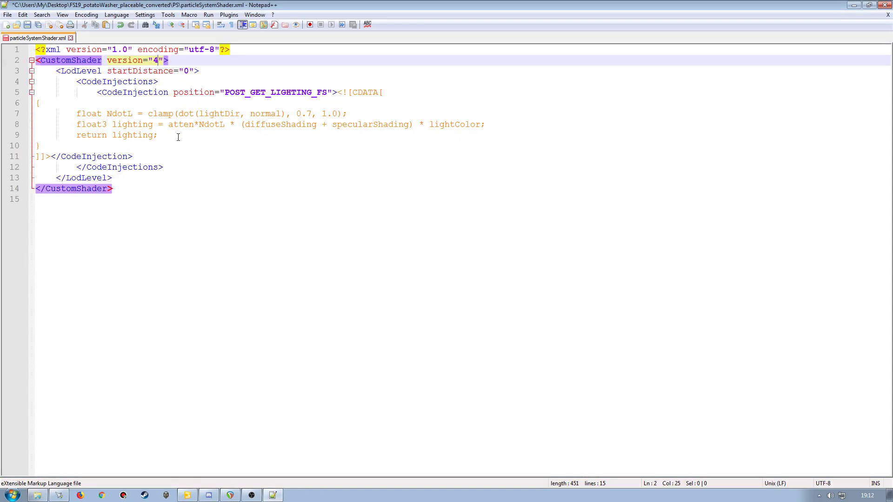
click(27, 25)
click(887, 15)
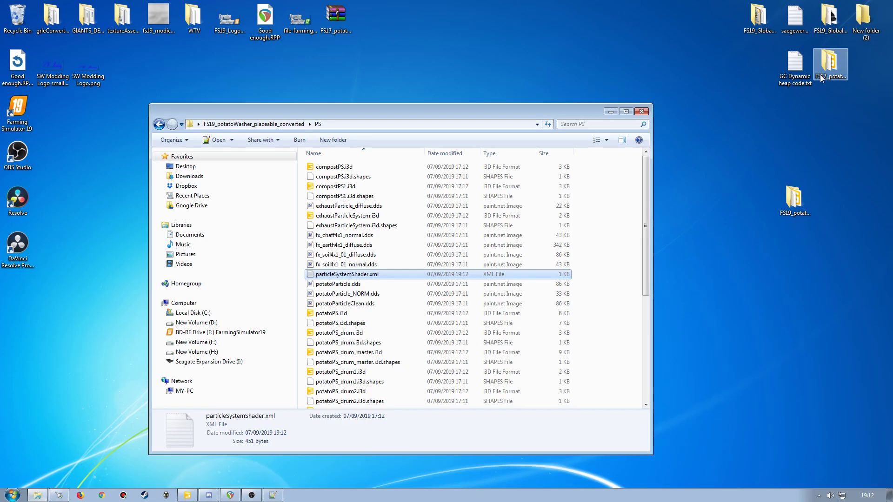
Return to GIANTS Editor and reassign particleSystemShader.xml from the converted mod's PS folder as emitter1's shader source.
click(187, 495)
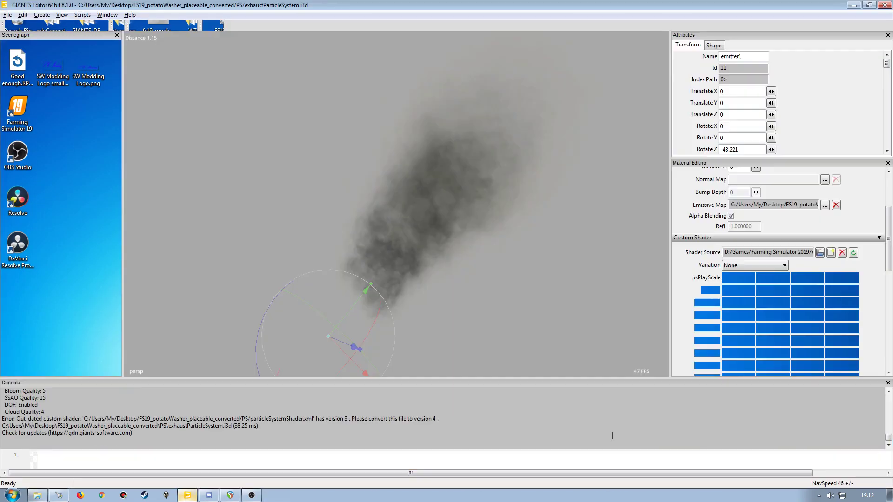
click(819, 252)
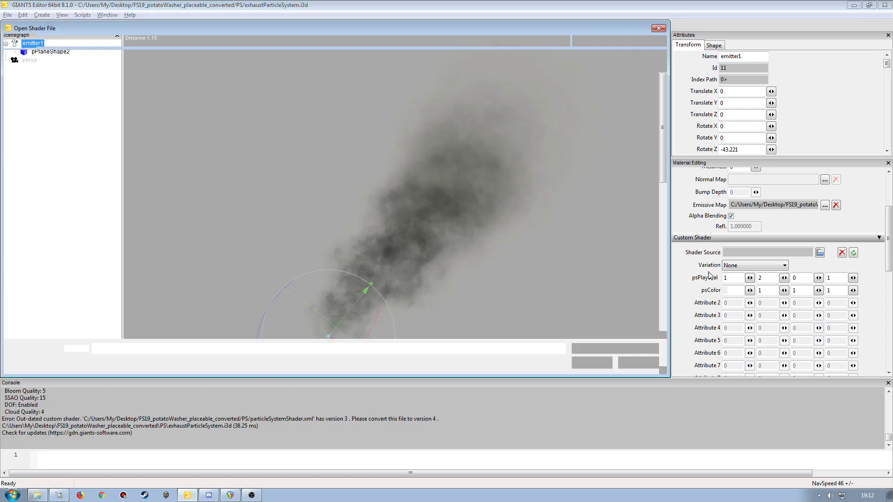
click(35, 82)
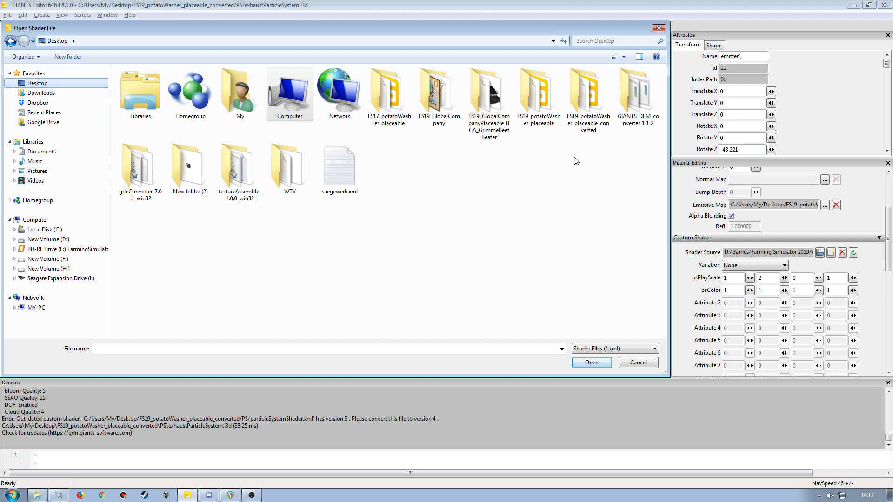
double_click(588, 100)
click(145, 114)
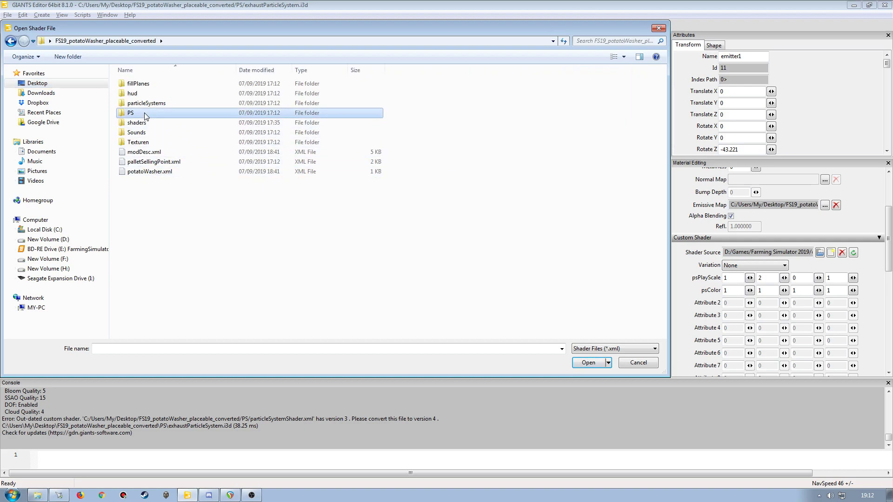
double_click(145, 114)
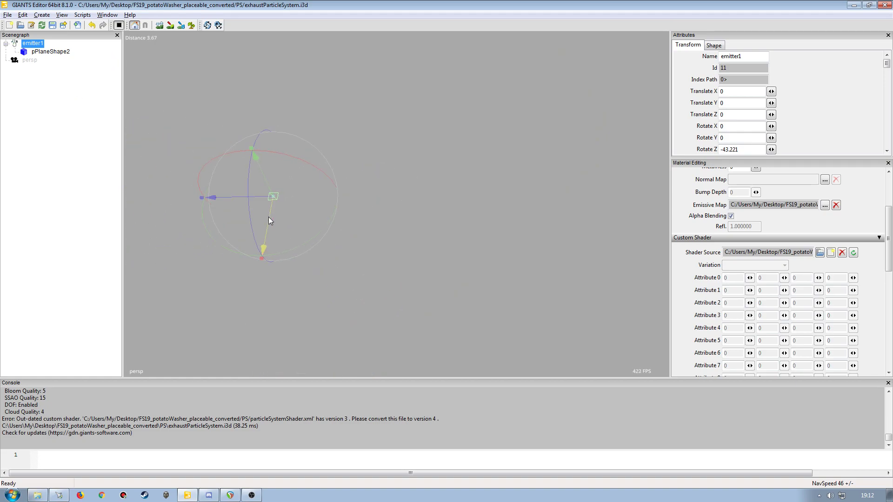
Examine emitter1 and pPlaneShape2 with the reassigned shader from several angles, restarting the simulation to check for smoke.
scroll(231, 208, up, 6)
alt+drag(228, 205, 358, 264)
scroll(380, 236, down, 5)
scroll(375, 244, up, 5)
click(51, 52)
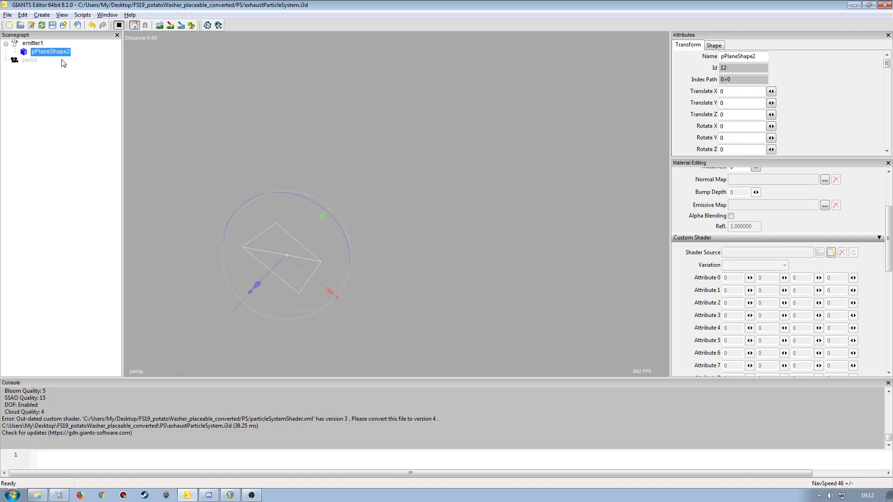
click(37, 43)
scroll(873, 227, up, 5)
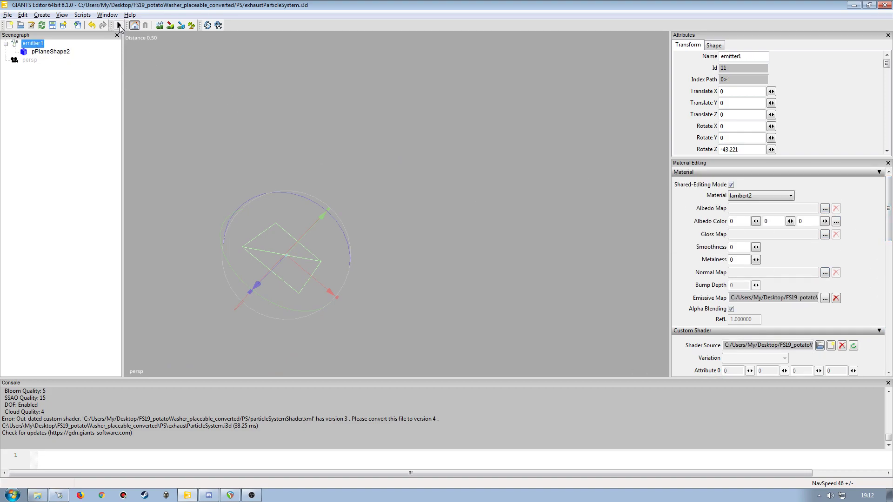
alt+drag(314, 183, 284, 195)
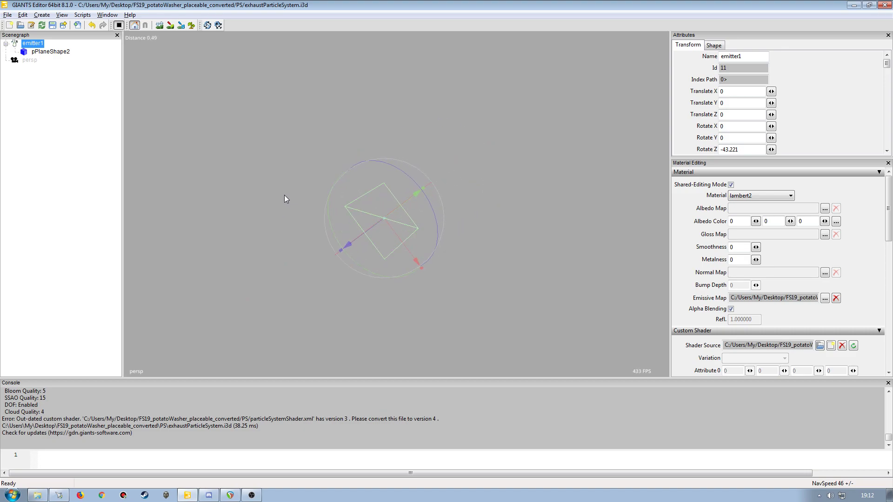
Close the editor without saving, reopen exhaustParticleSystem.i3d in GIANTS Editor 8.1.0, and run the simulation with emitter1 selected.
click(886, 6)
click(479, 250)
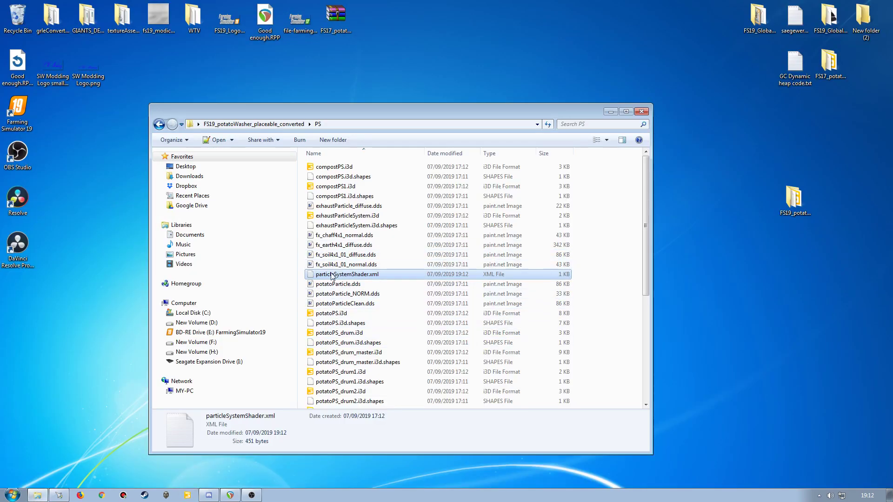
double_click(324, 216)
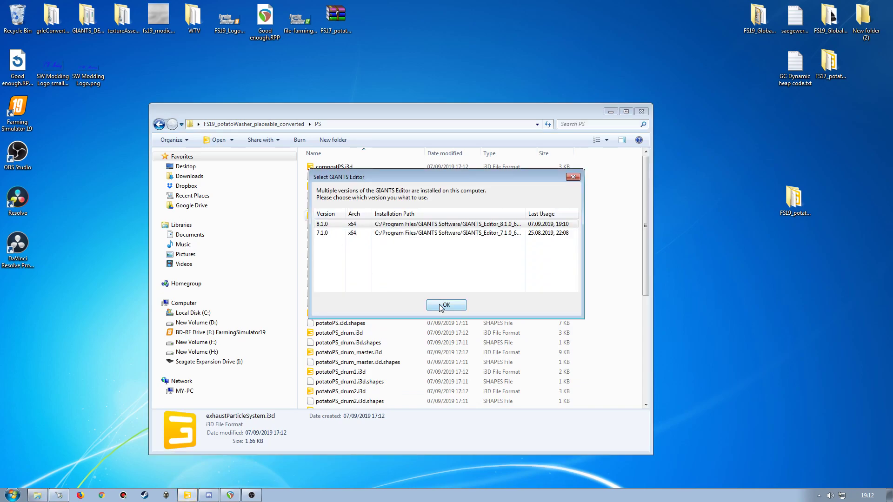
click(460, 305)
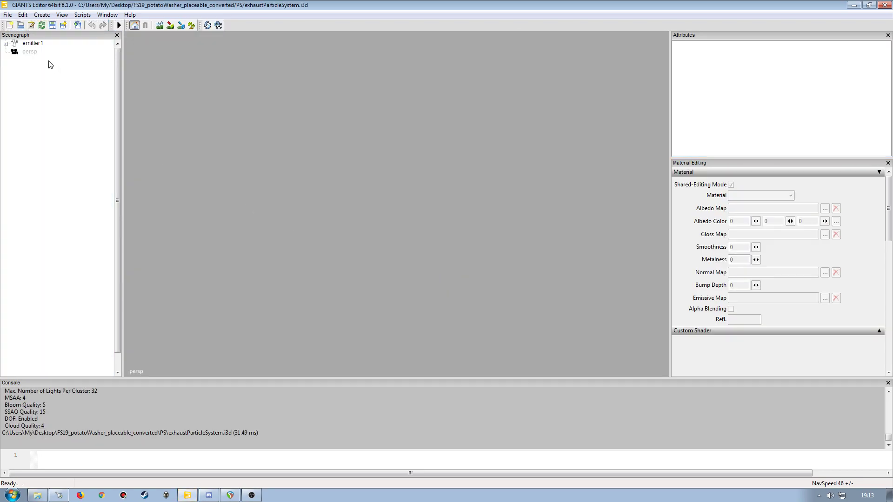
click(35, 44)
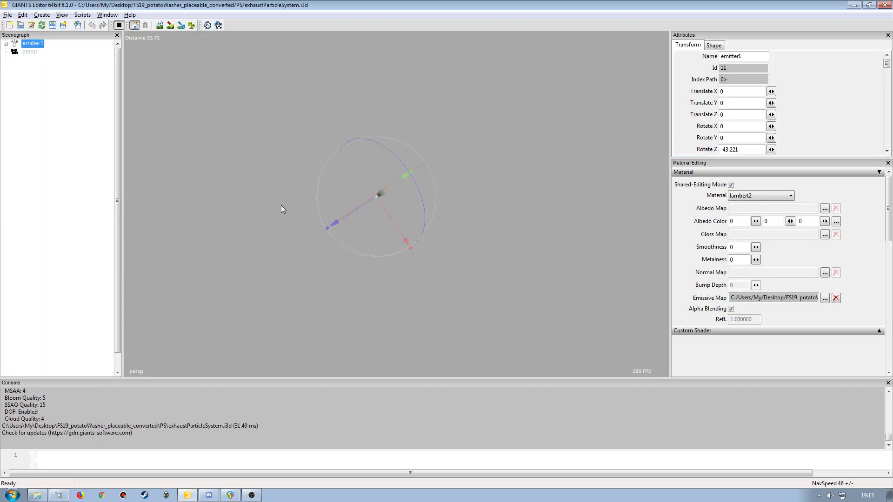
Examine the smoke from emitter1 up close and from several angles while the simulation runs.
scroll(280, 185, up, 10)
alt+drag(322, 175, 295, 164)
scroll(256, 188, up, 10)
scroll(283, 172, down, 5)
scroll(283, 170, up, 10)
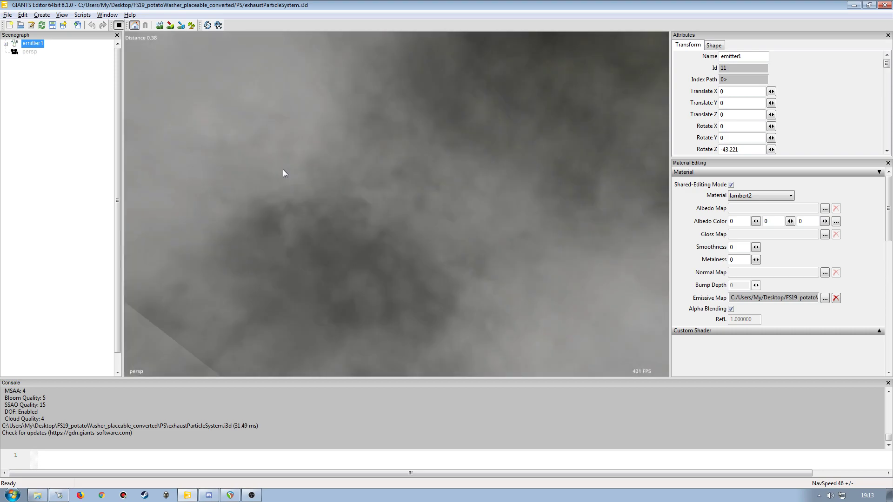
scroll(282, 171, down, 10)
scroll(282, 175, up, 6)
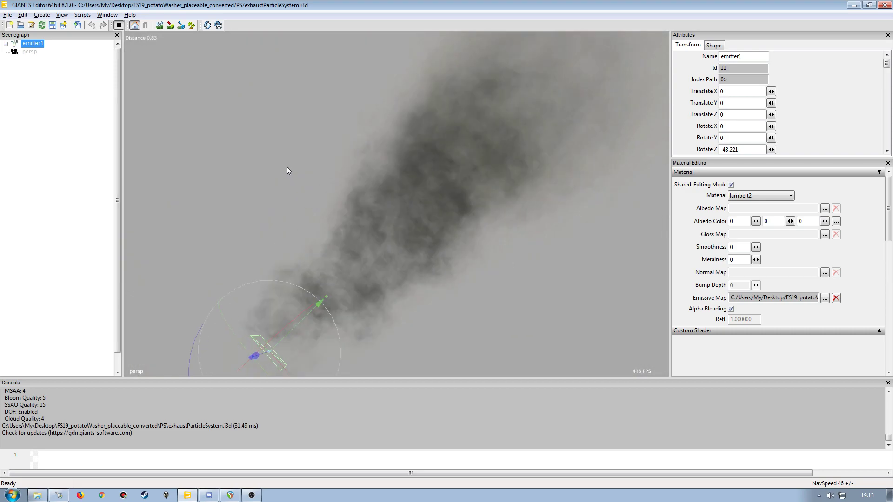
alt+drag(275, 193, 311, 222)
scroll(333, 235, down, 8)
scroll(316, 214, up, 6)
scroll(296, 219, down, 6)
scroll(316, 237, up, 4)
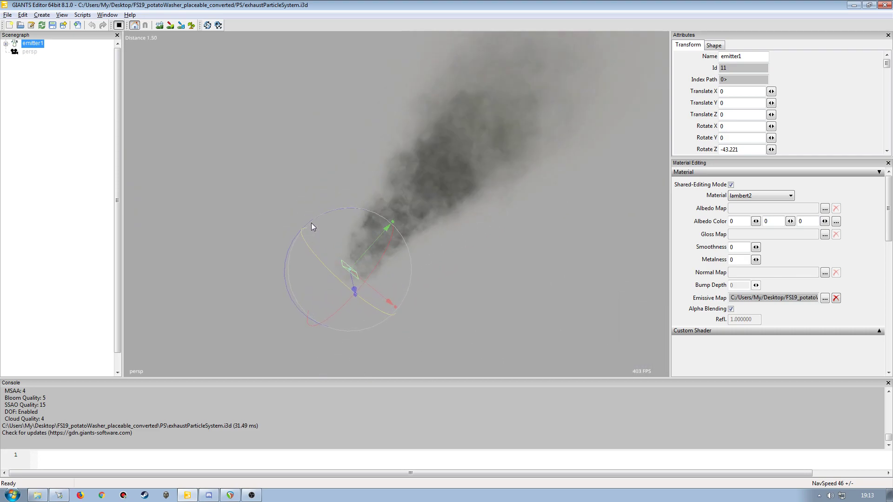
alt+drag(431, 240, 448, 208)
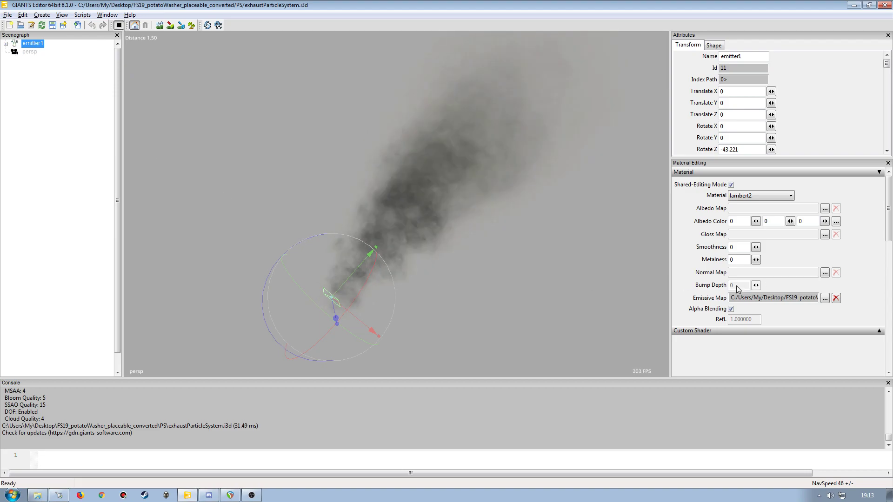
Show emitter1's custom shader settings, stop the simulation, and save exhaustParticleSystem.i3d before closing the editor.
click(879, 331)
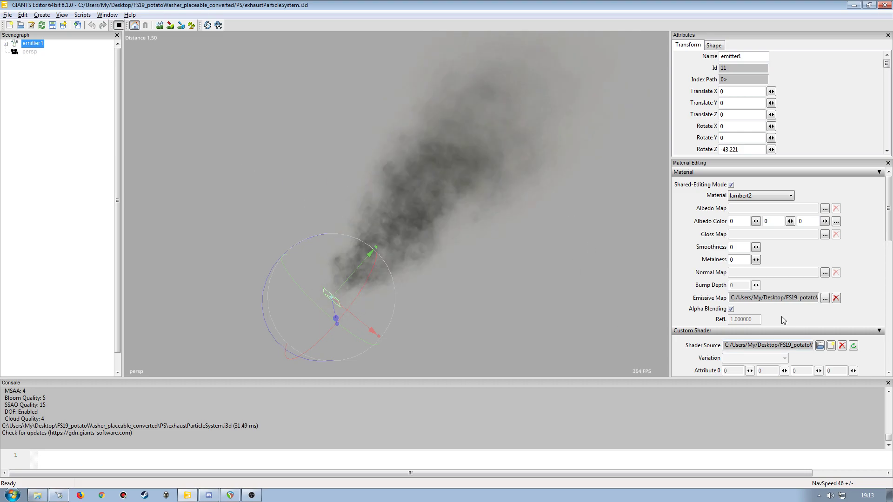
click(119, 26)
click(52, 25)
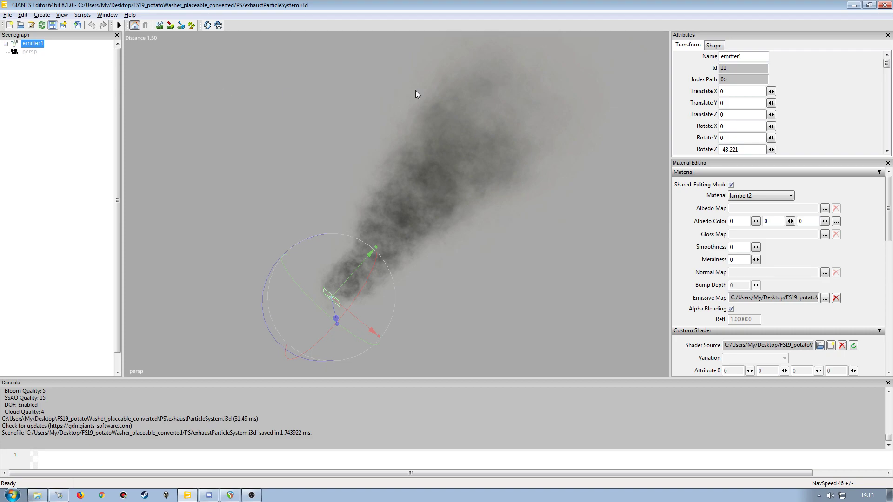
click(884, 5)
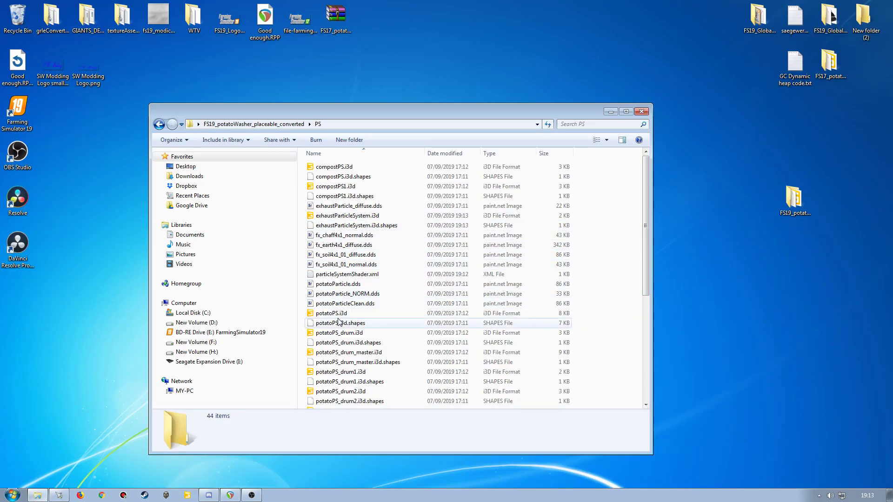
Open potatoPS.i3d from the PS folder in GIANTS Editor 8.1.0 and show the custom shader settings of filling1's potatoUnloadEmitter.
double_click(328, 314)
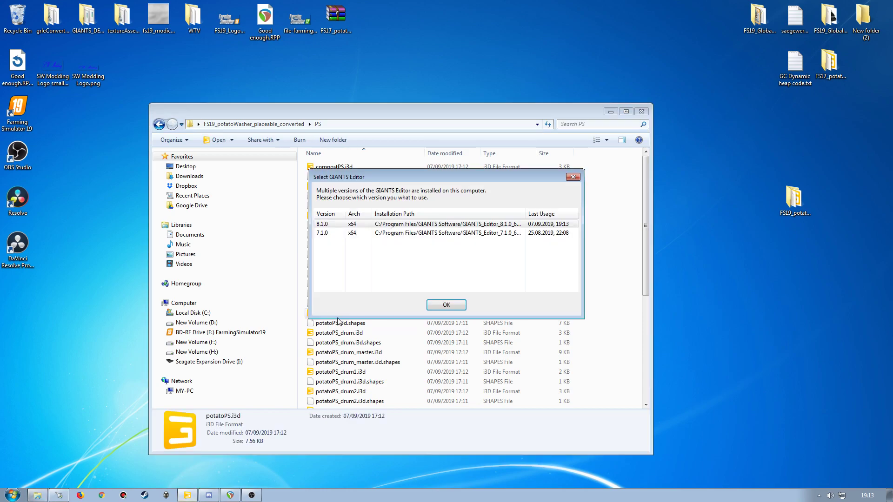
click(446, 305)
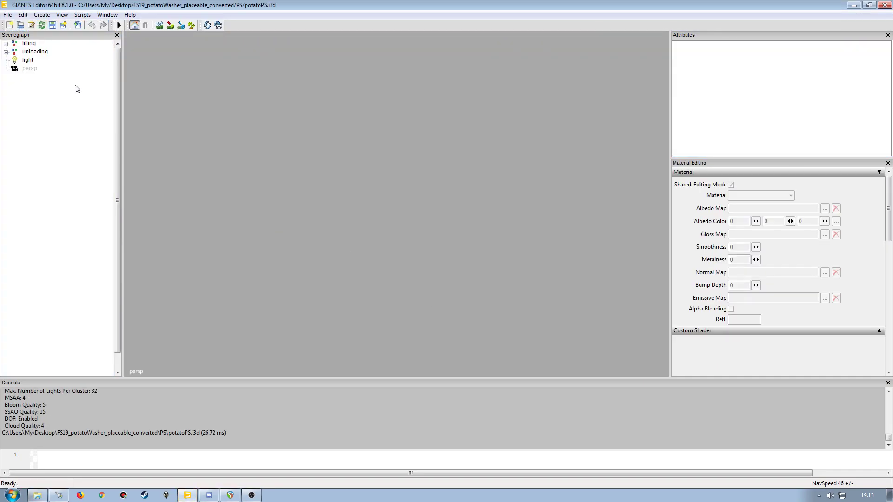
click(6, 44)
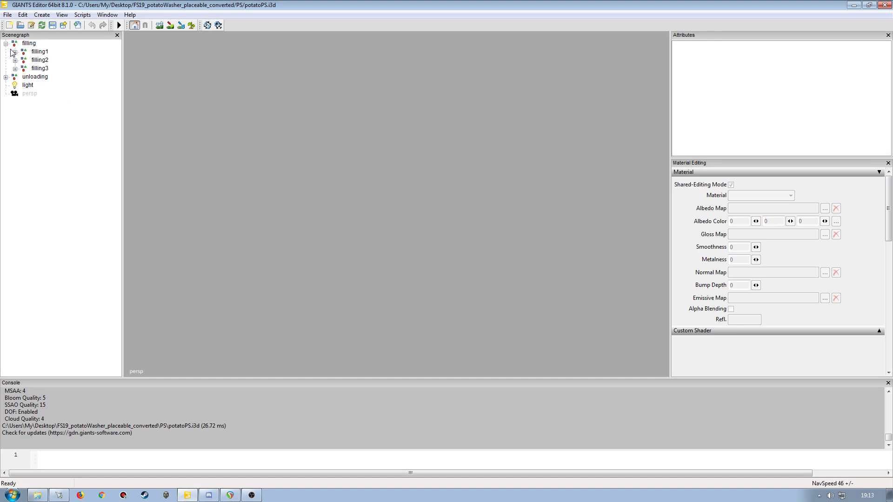
click(43, 61)
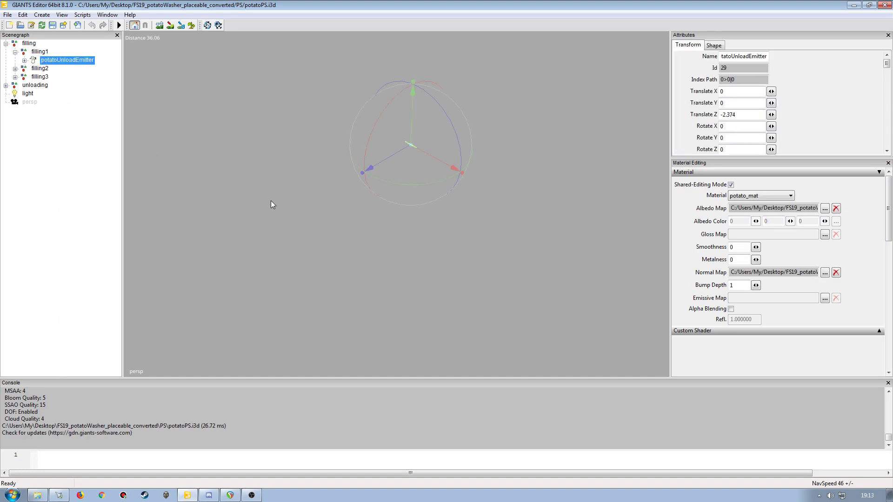
click(878, 331)
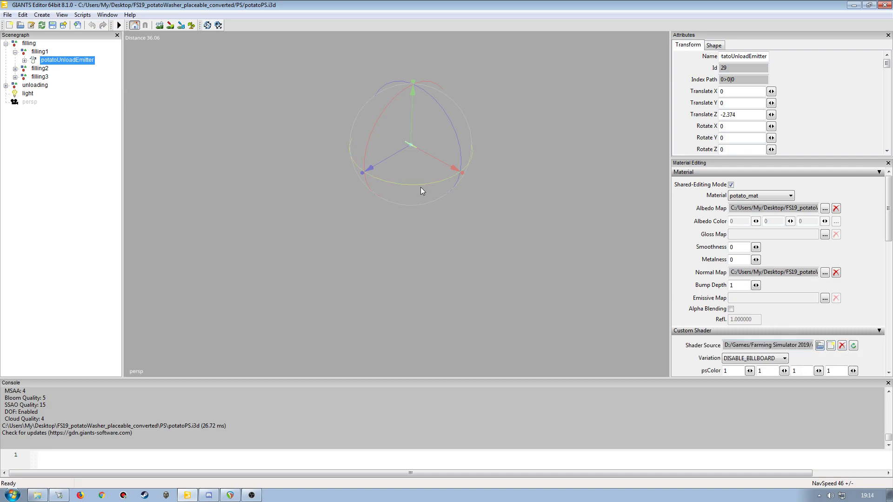
Run the simulation and examine the potato particle streams from several angles and distances.
scroll(429, 175, up, 5)
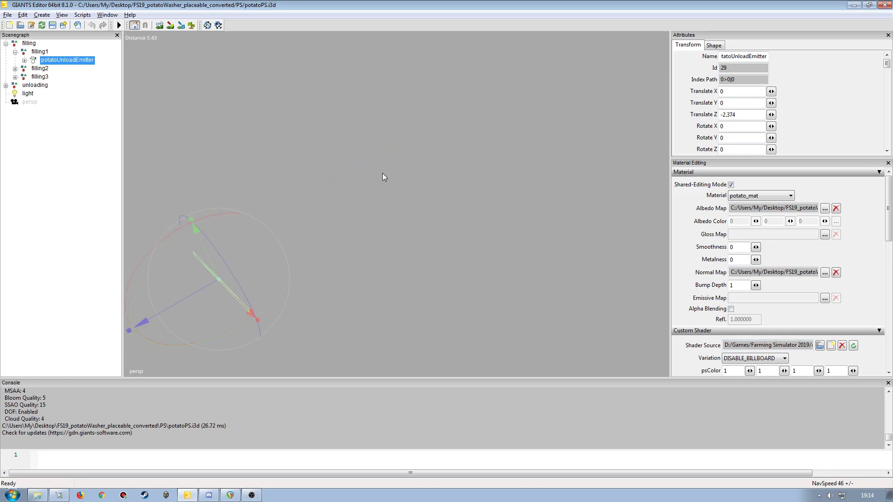
alt+drag(272, 191, 296, 219)
scroll(327, 195, down, 4)
scroll(302, 200, up, 3)
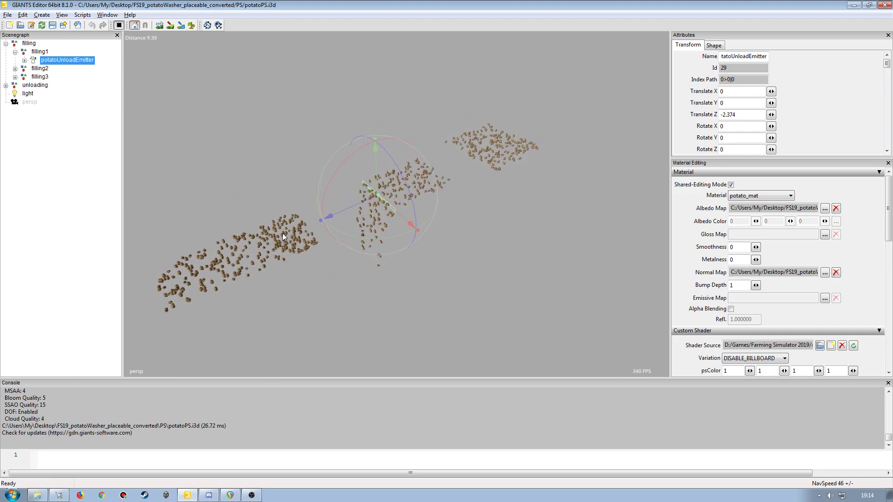
alt+drag(283, 233, 328, 238)
scroll(276, 224, down, 4)
scroll(310, 221, up, 3)
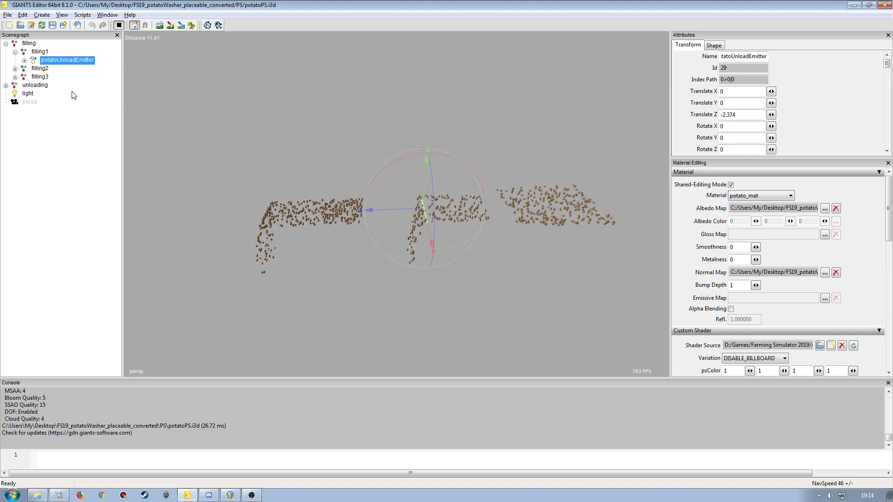
Inspect the emitShape under each emitter in filling1, filling2 and filling3 to match it to its potato stream.
click(24, 60)
click(60, 69)
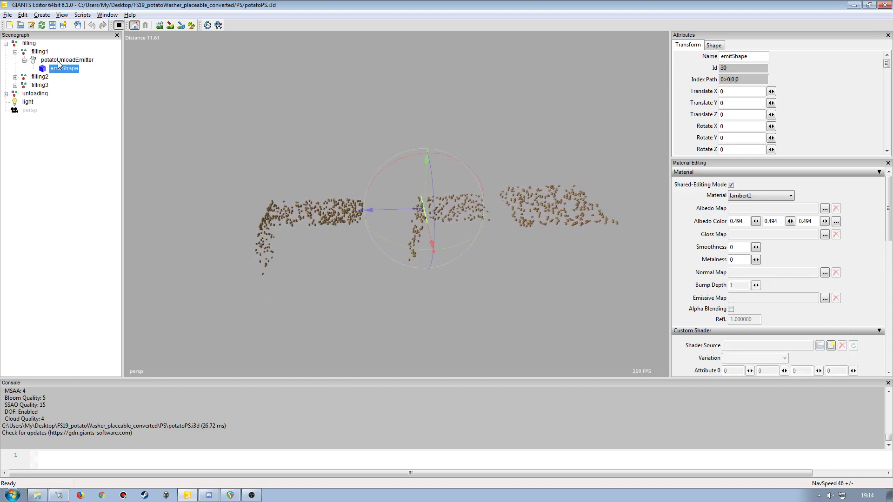
click(25, 60)
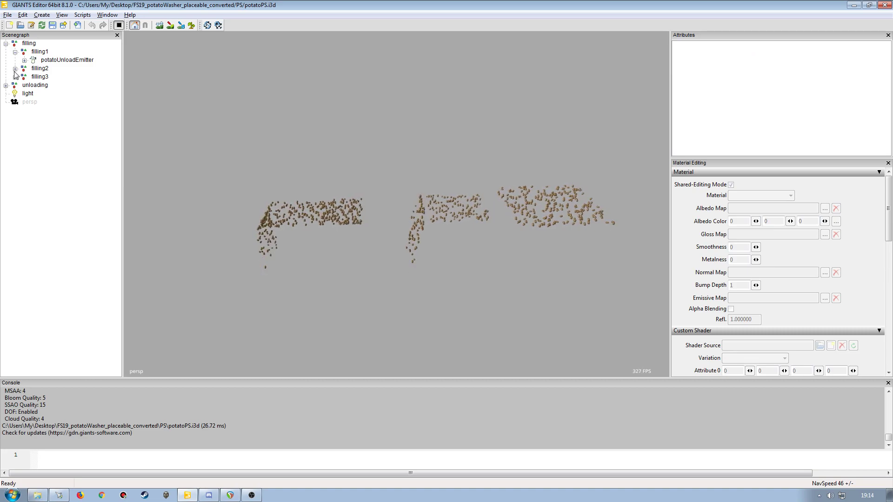
click(14, 68)
click(24, 77)
click(55, 83)
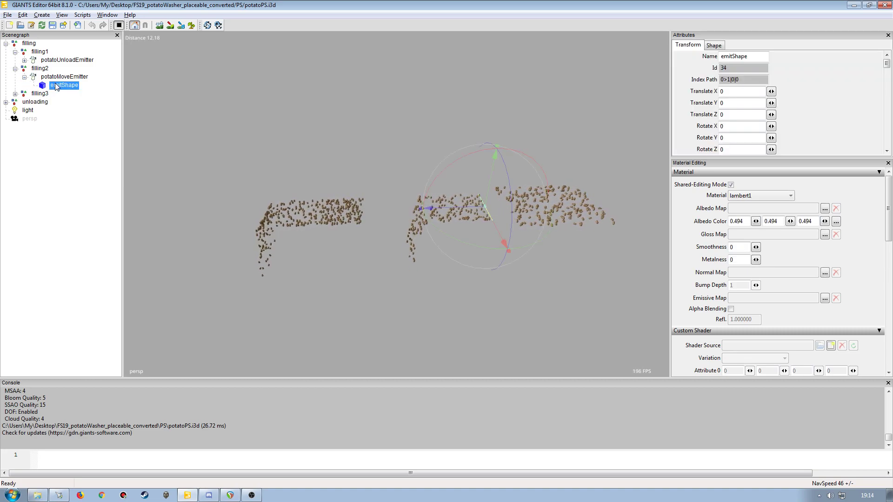
click(15, 93)
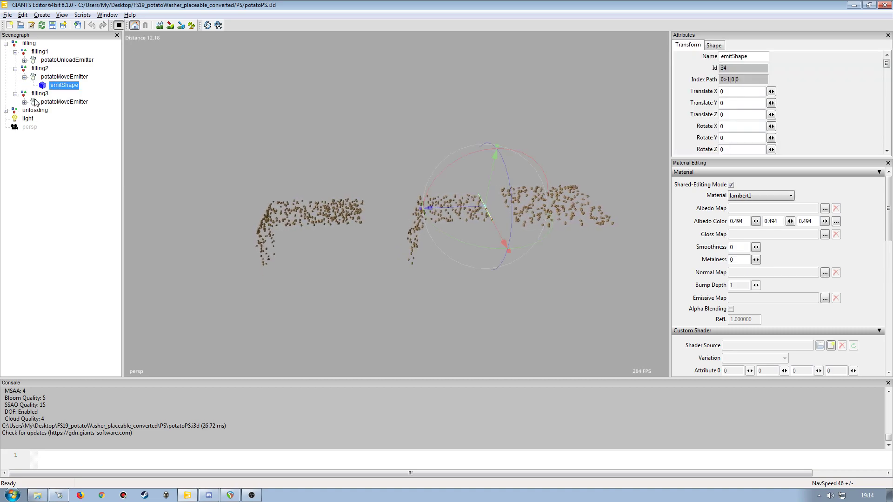
click(24, 101)
click(58, 112)
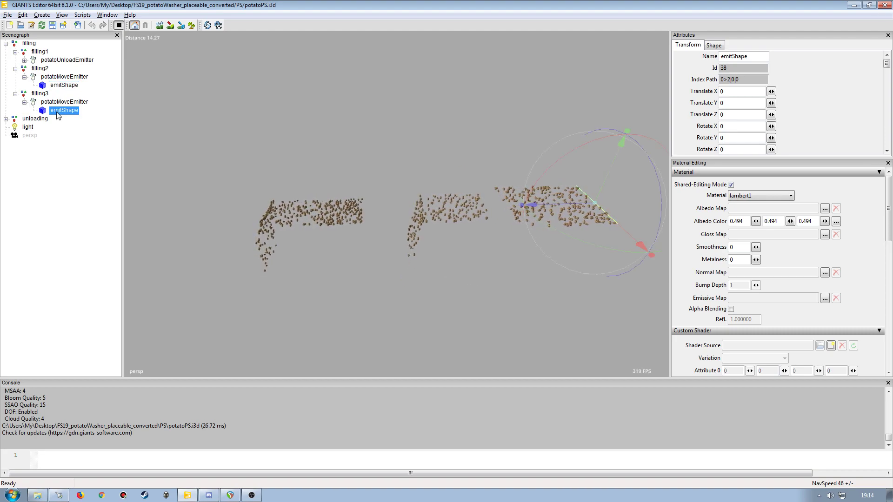
click(44, 86)
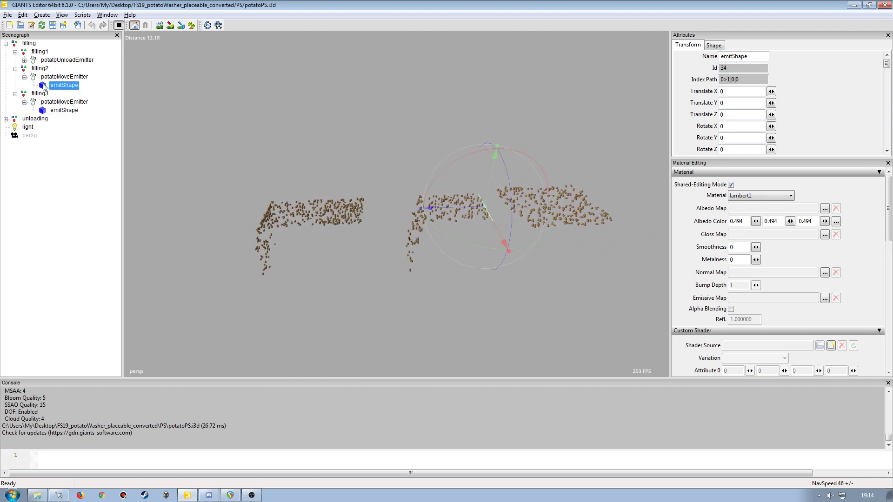
click(24, 60)
click(63, 68)
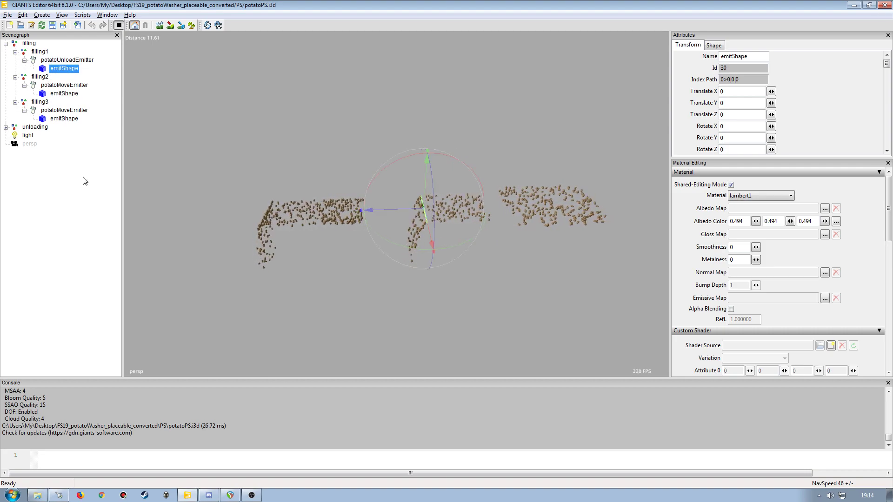
Inspect the emitShape of unloading1's potatoUnloadEmitter, and close potatoPS.i3d without saving.
click(6, 127)
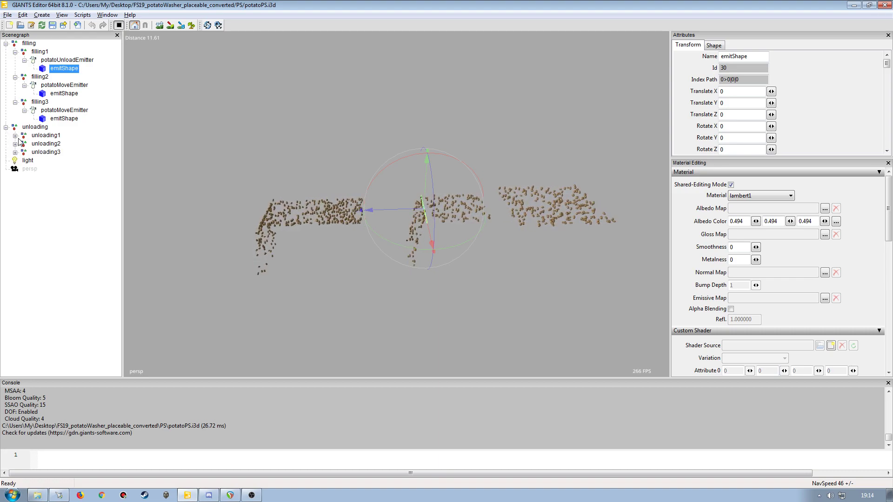
click(15, 135)
click(24, 144)
click(56, 153)
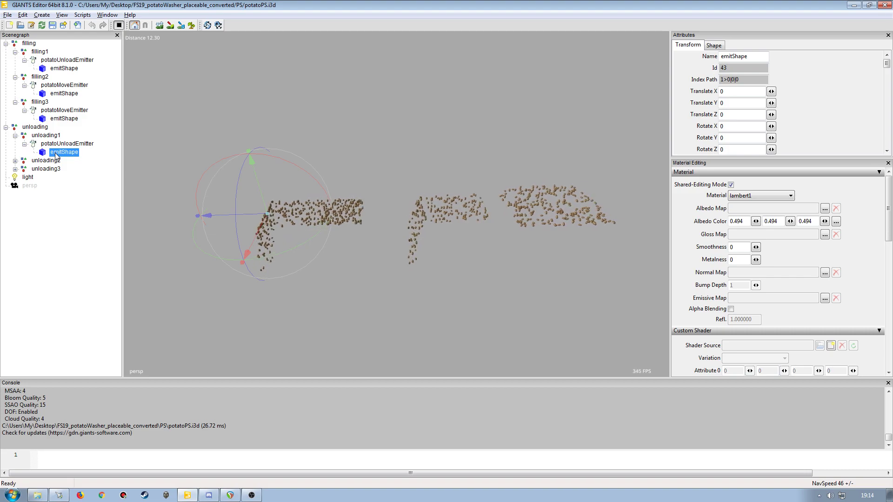
click(884, 5)
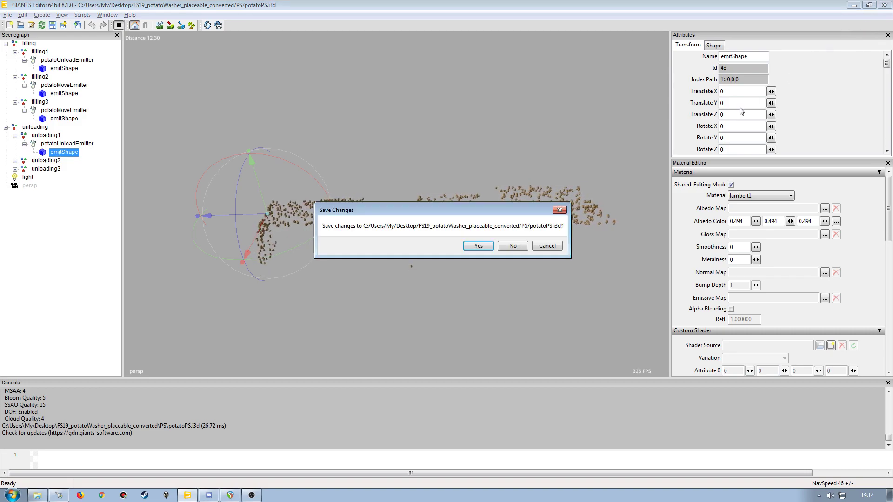
click(512, 245)
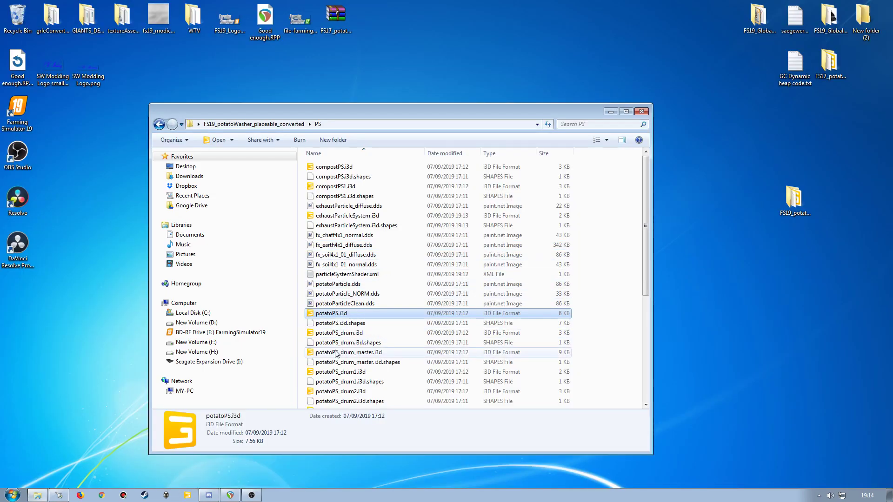
Open potatoPS_drum.i3d in GIANTS Editor, check EmitterDown's particles with the simulation running, and close it without saving.
scroll(336, 336, down, 4)
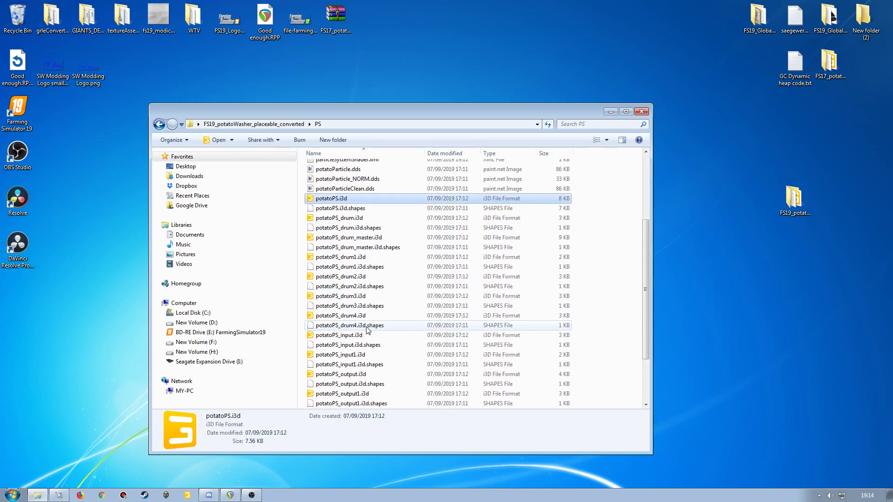
double_click(338, 218)
click(440, 306)
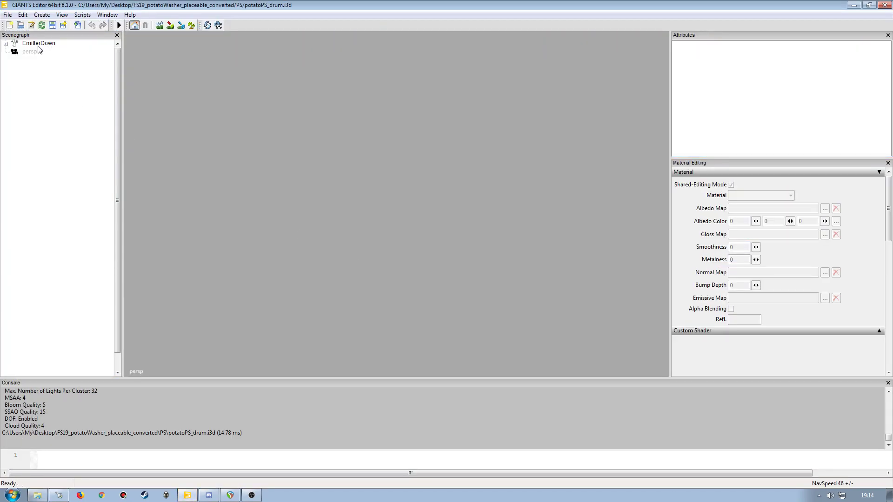
click(39, 44)
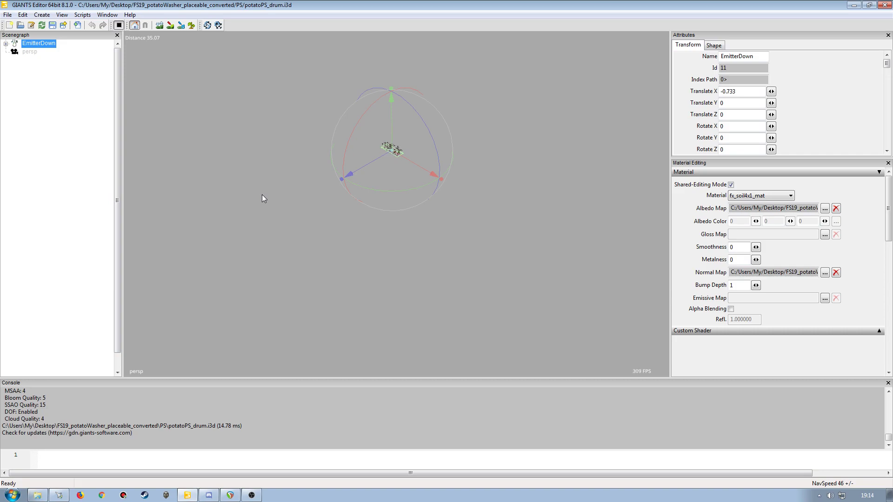
key(f)
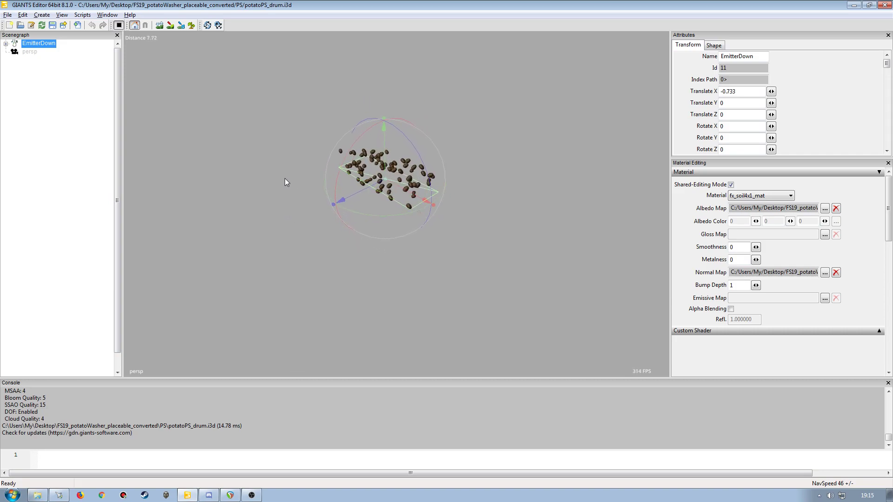
click(877, 5)
click(514, 250)
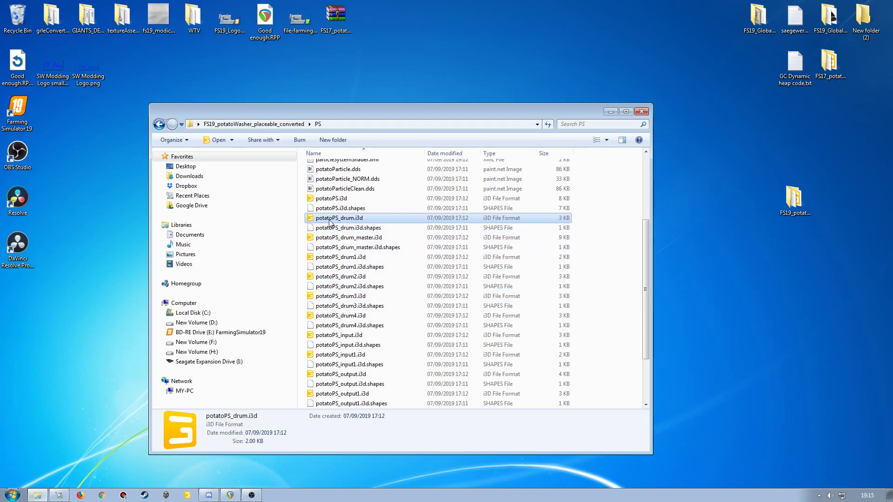
Open the FS19_potatoWasher_placeable folder beside the converted mod's folder and copy the PS folder into it.
drag(642, 306, 644, 241)
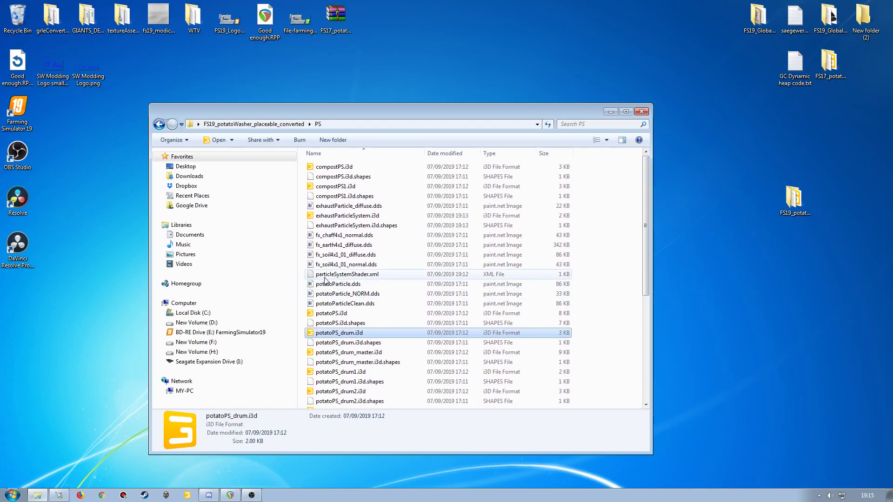
drag(646, 242, 645, 200)
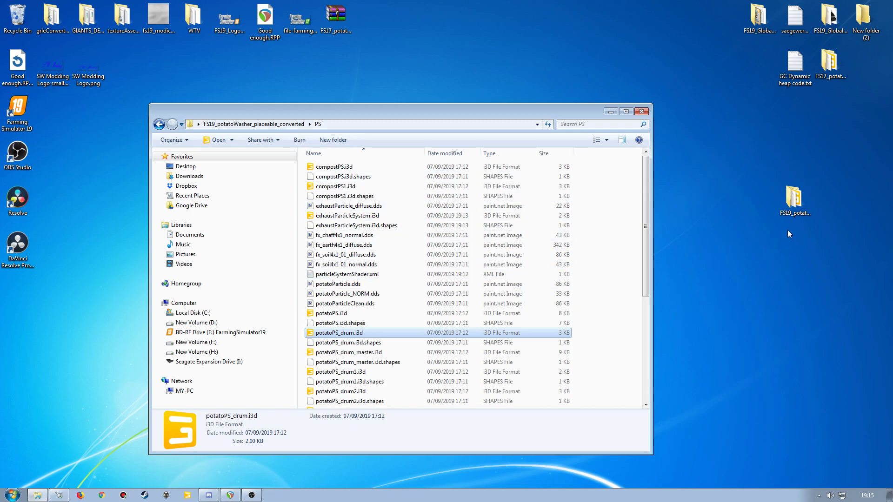
double_click(799, 204)
drag(394, 128, 600, 114)
drag(331, 114, 207, 116)
click(156, 124)
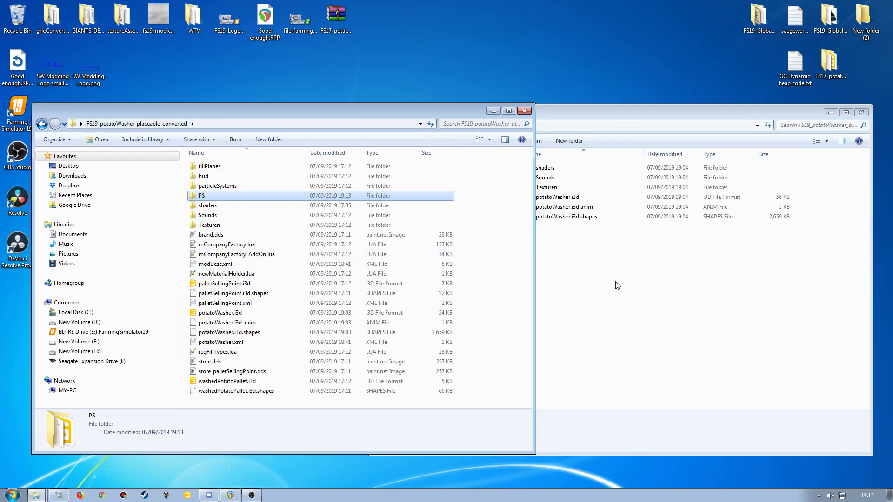
click(591, 122)
right_drag(201, 195, 583, 282)
click(607, 310)
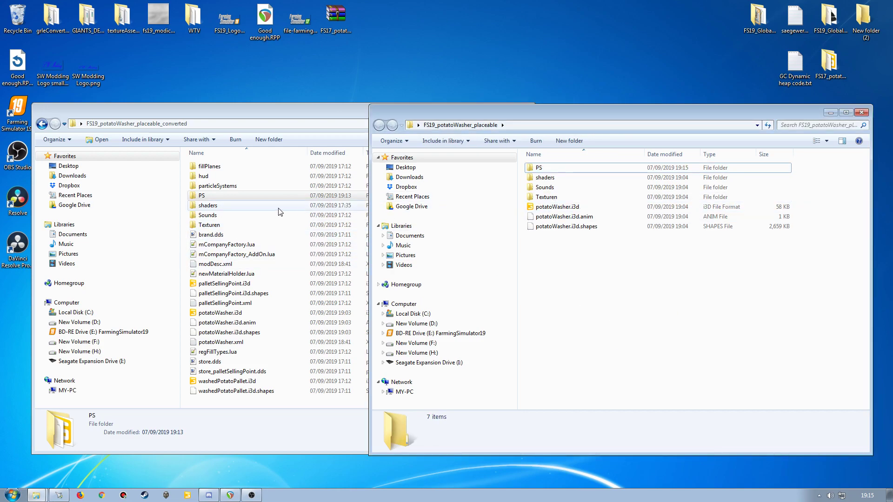
Look through the textures in the converted mod's particleSystems folder, and return to the mod's main folder.
double_click(224, 187)
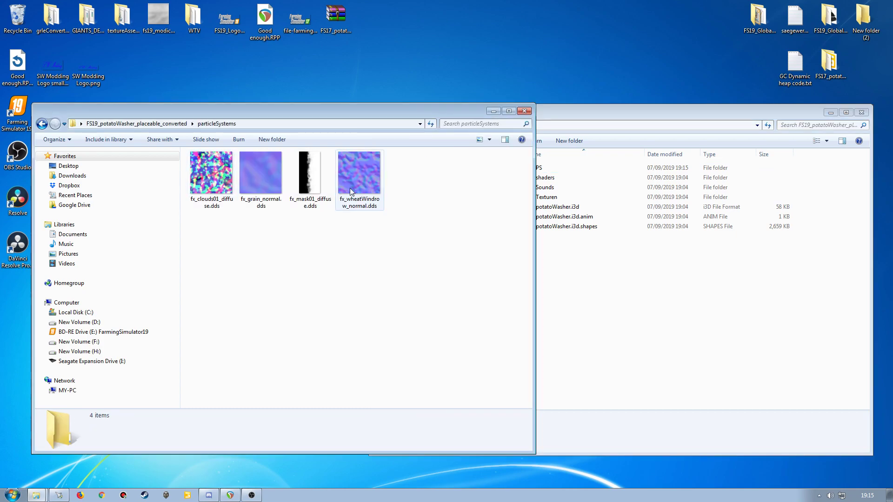
key(BackSpace)
click(554, 255)
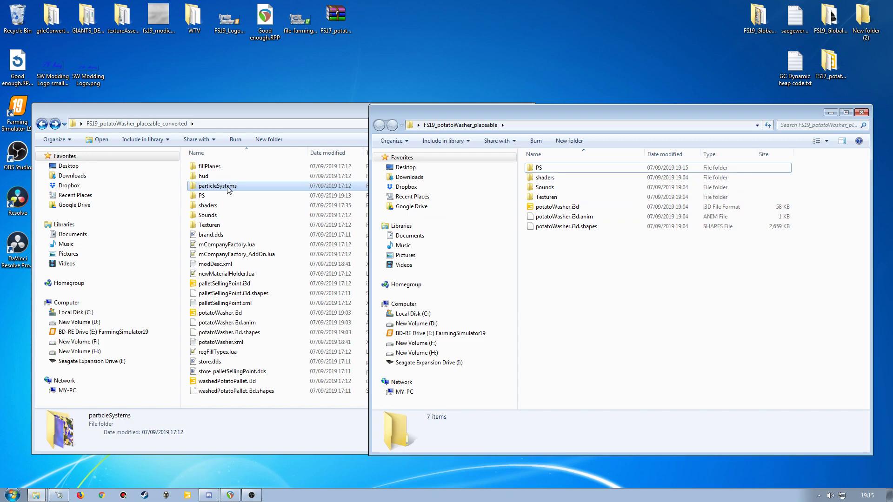
Check the file references of exhaustParticleSystem.i3d in the clean mod's PS folder using Notepad++, and close it without changes.
double_click(540, 168)
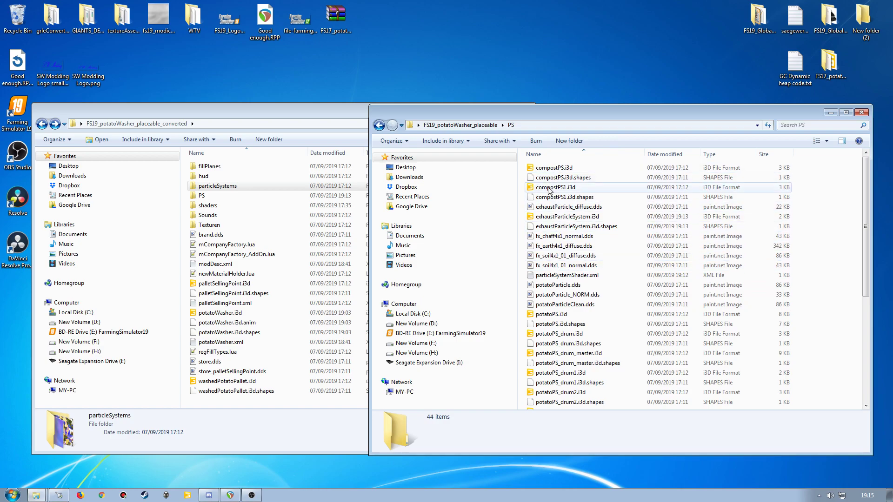
right_click(549, 222)
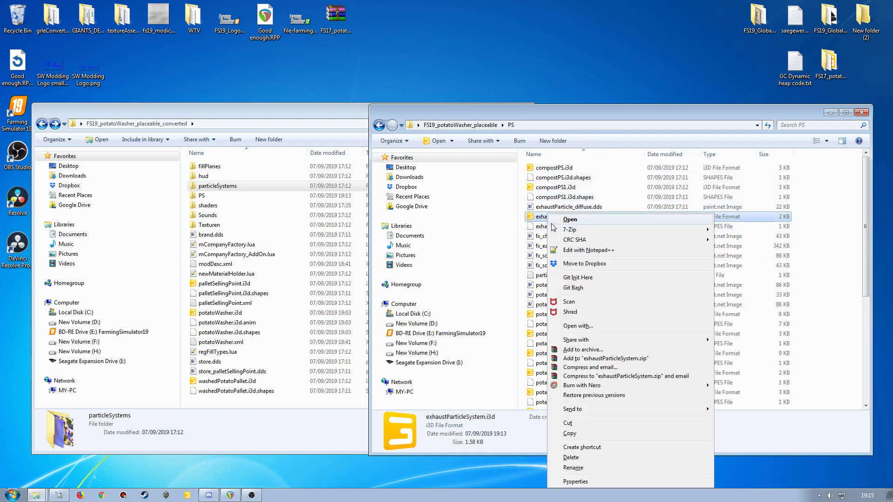
click(575, 251)
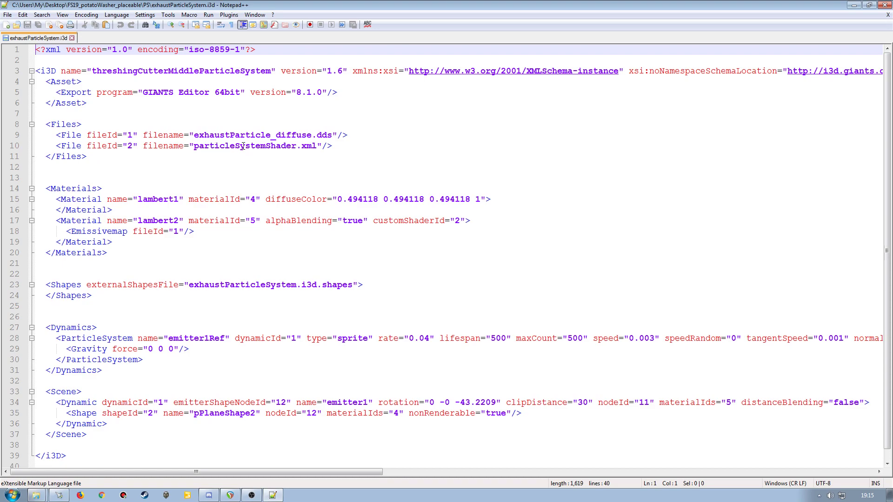
click(884, 5)
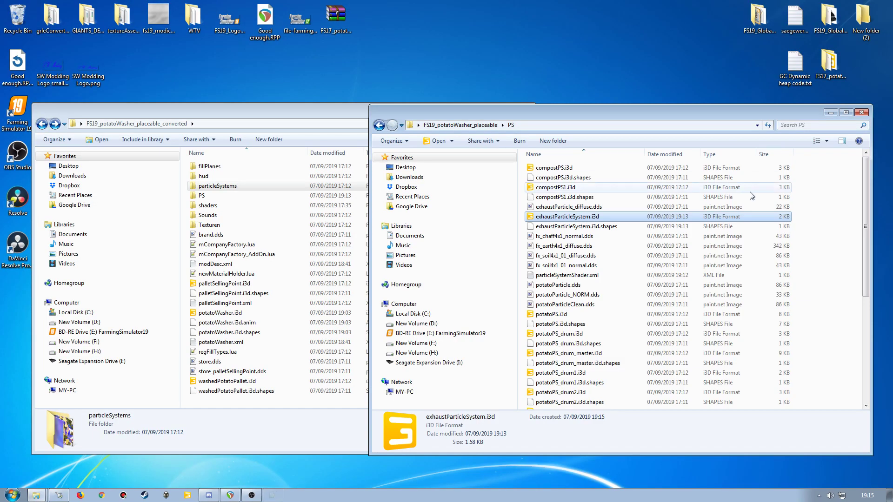
Check the texture and shader references of potatoPS.i3d and potatoPS_drum.i3d in Notepad++, closing each file without changes.
right_click(551, 313)
click(560, 89)
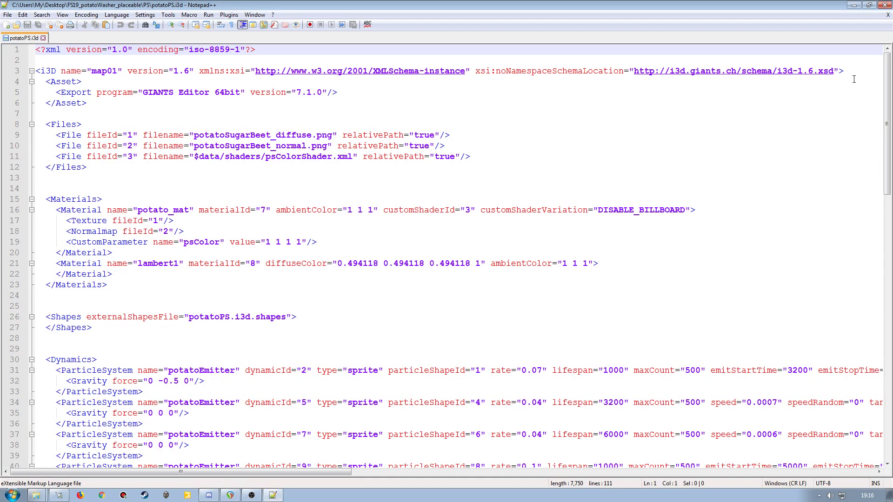
click(887, 15)
click(884, 5)
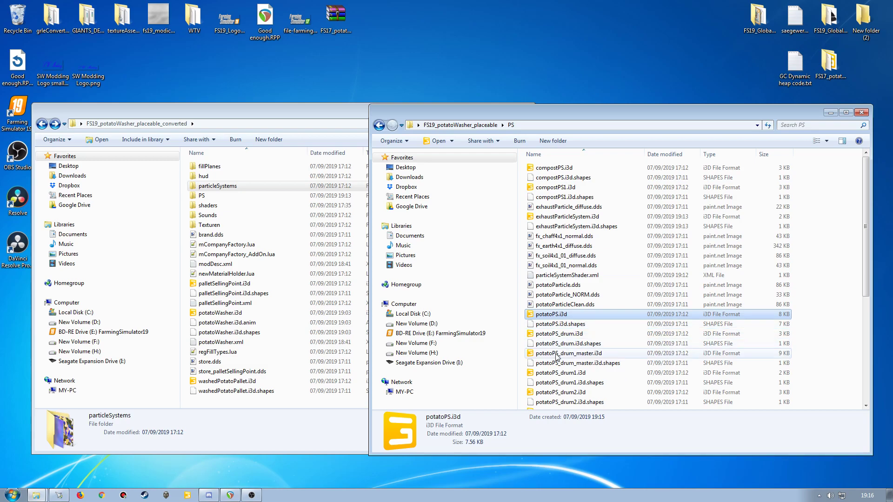
right_click(546, 334)
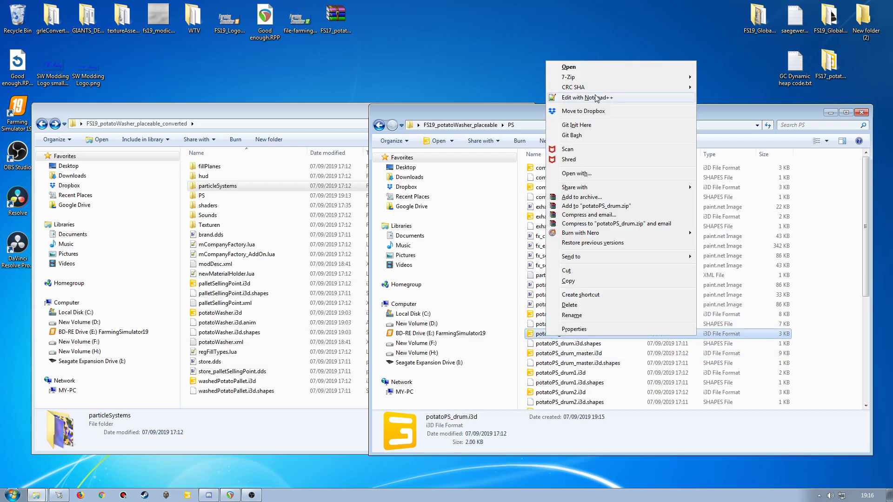
click(597, 98)
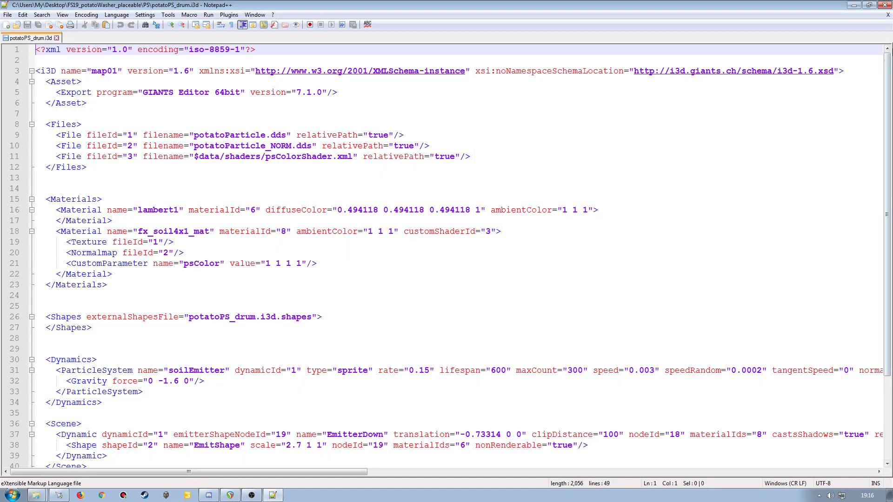
click(887, 14)
click(884, 5)
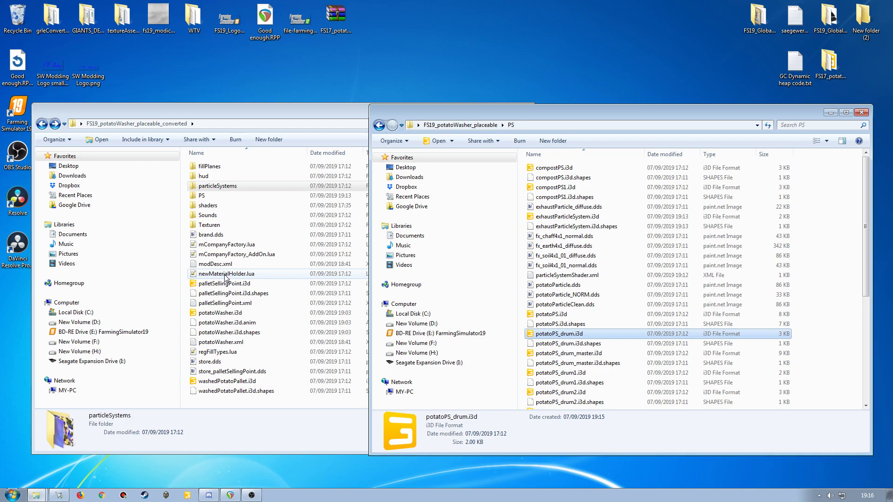
Copy modDesc.xml and store.dds from the converted mod's folder into the main FS19_potatoWasher_placeable folder.
key(BackSpace)
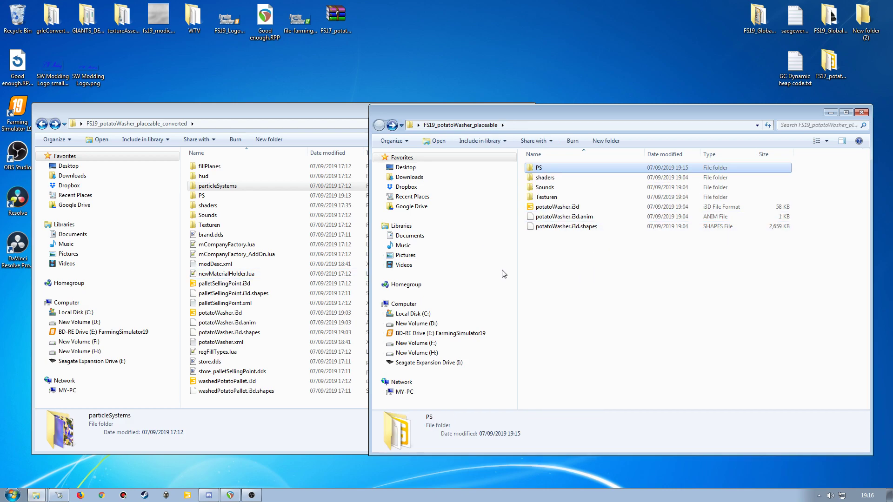
click(214, 263)
right_click(567, 295)
click(599, 328)
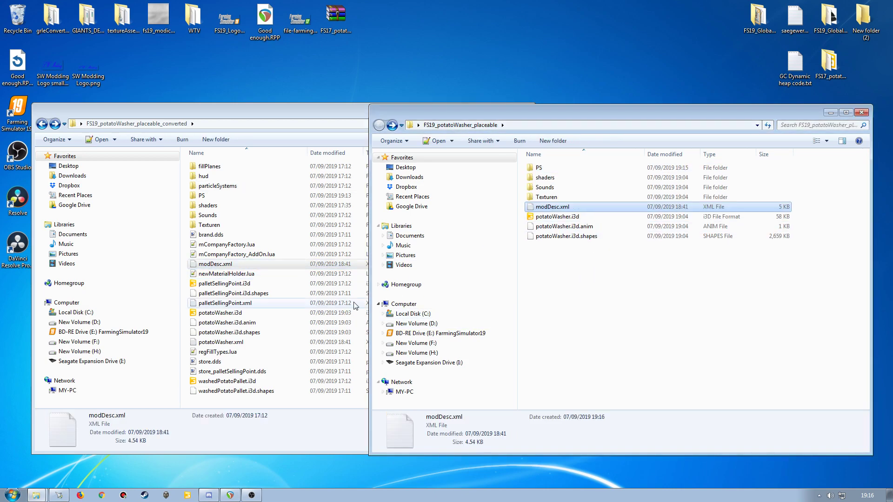
click(210, 362)
key(ctrl+c)
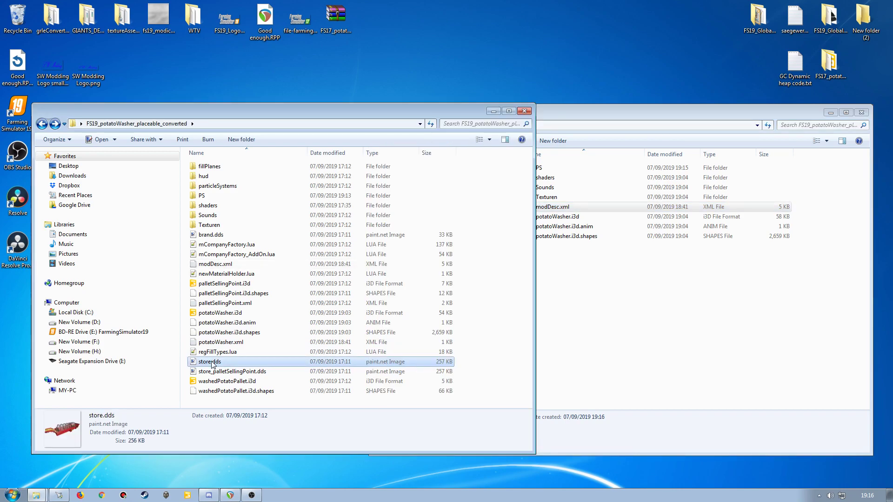
right_click(653, 359)
click(655, 389)
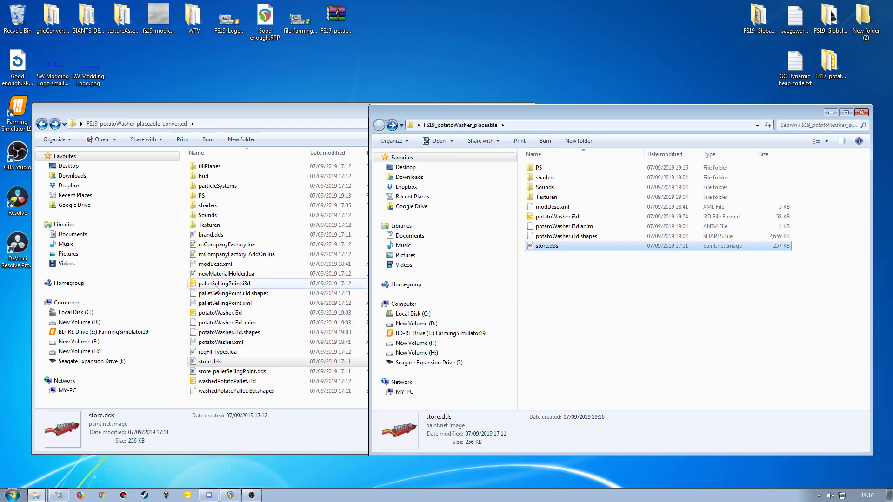
Preview brand.dds in the converted mod's folder, and copy potatoWasher.xml into the FS19_potatoWasher_placeable folder.
click(215, 238)
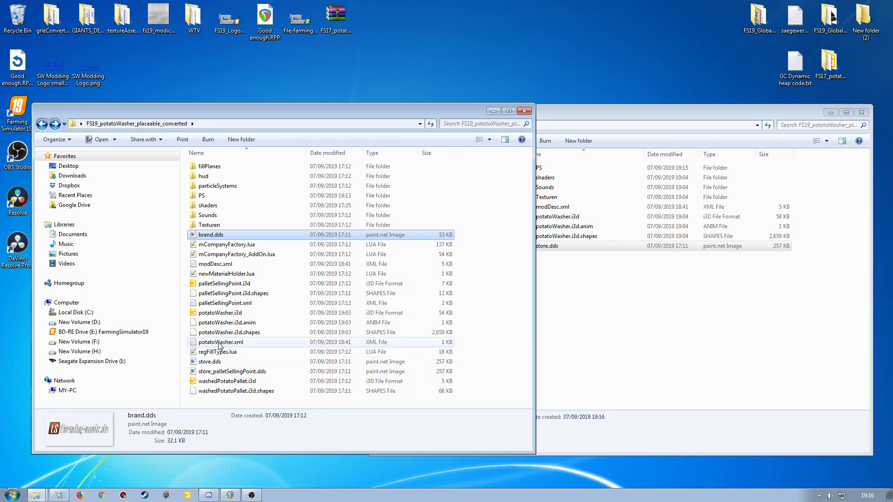
right_drag(219, 347, 619, 347)
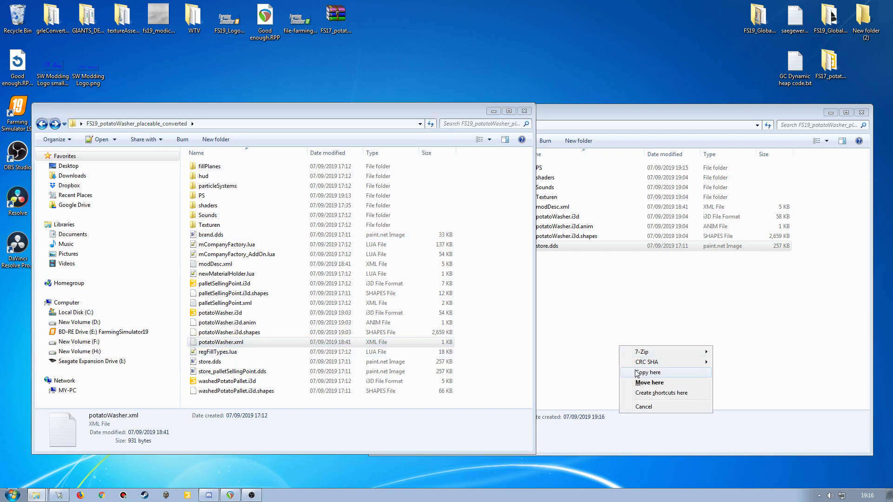
click(647, 372)
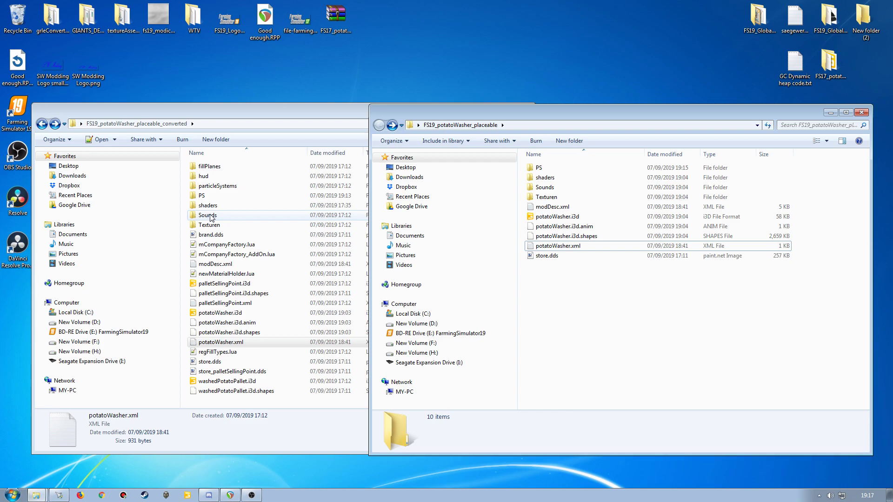
Preview the compost and washedPotato fill icons in the converted mod's hud folder, and close that folder window.
double_click(210, 179)
click(214, 189)
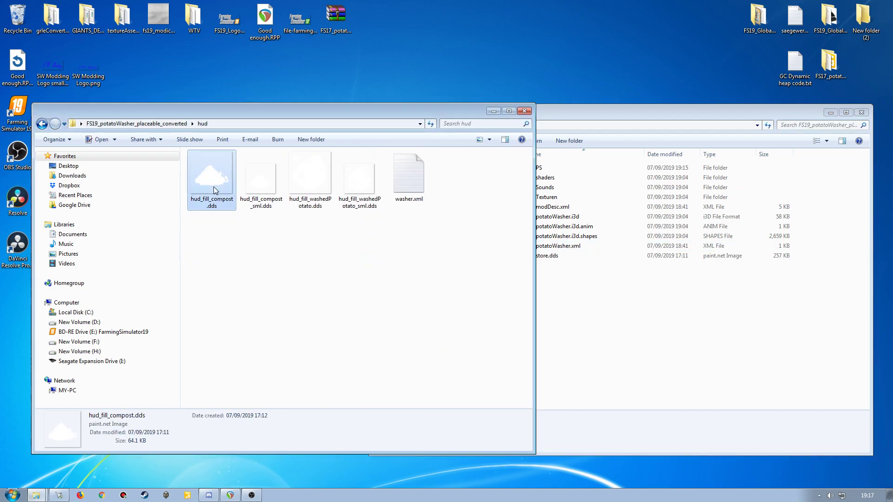
click(258, 190)
click(308, 195)
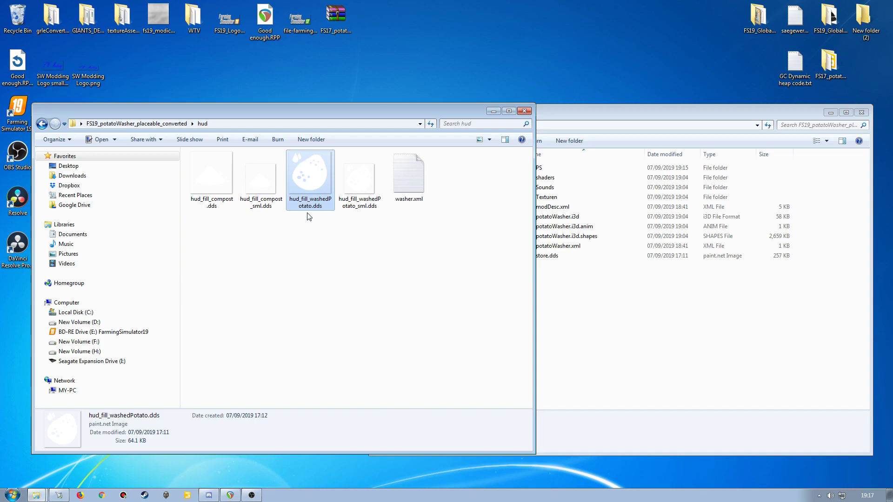
click(361, 204)
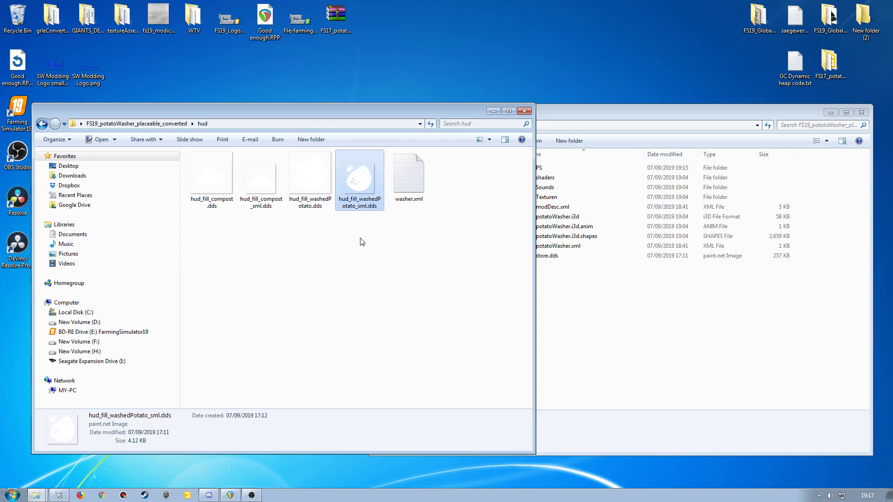
click(524, 112)
drag(612, 112, 411, 107)
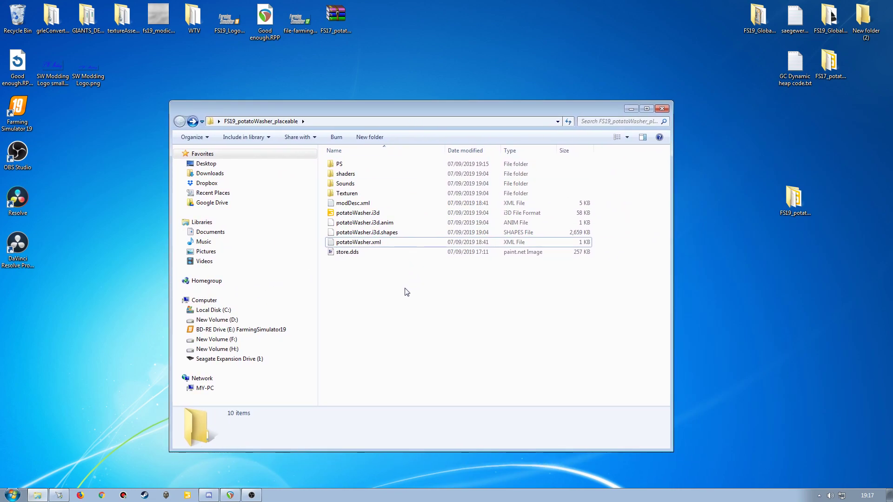